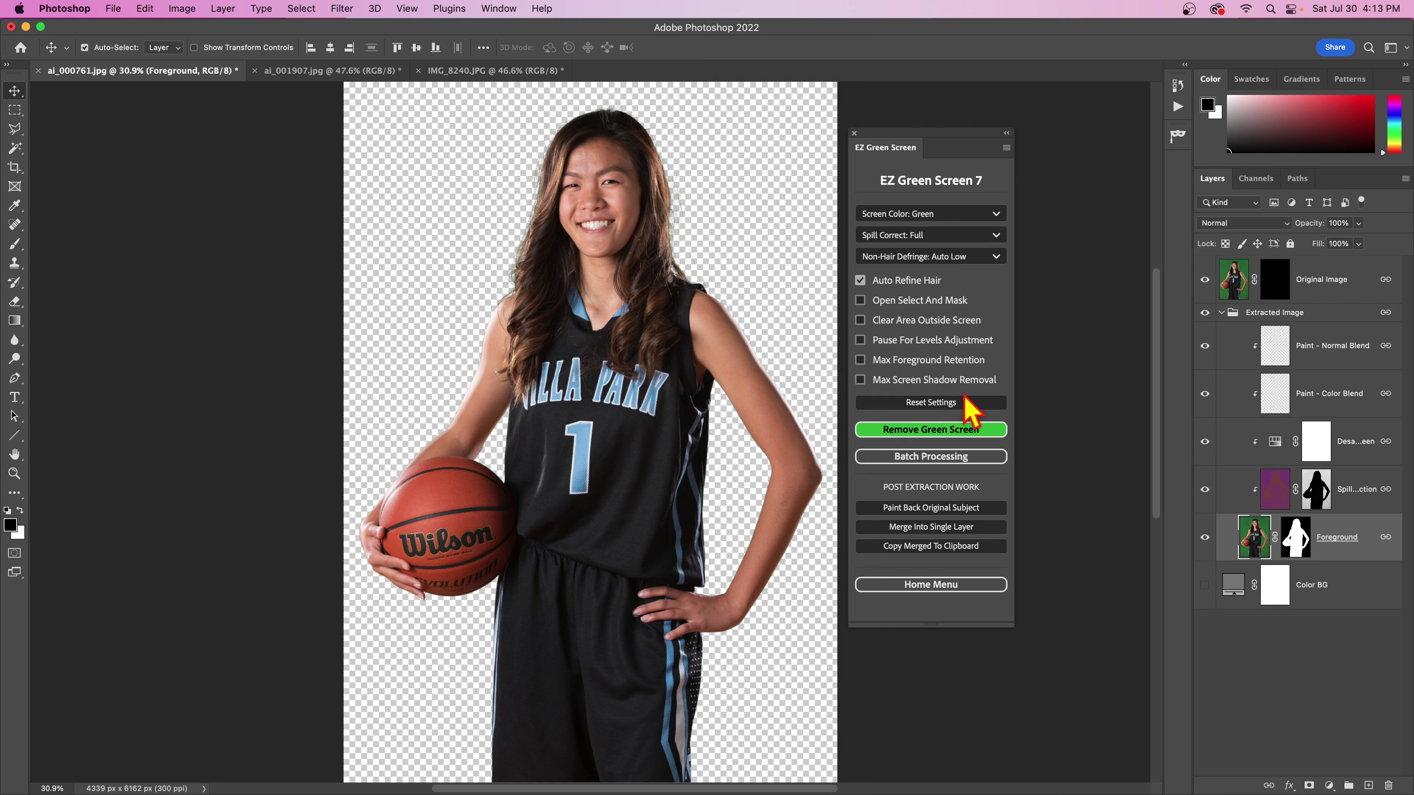
# Display the Foreground layer mask of ai_000761.jpg and examine its hair detail and body edges at 50% zoom
pyautogui.keyDown('alt'); pyautogui.click(1294, 537); pyautogui.keyUp('alt')
pyautogui.scroll(2, 745, 338)
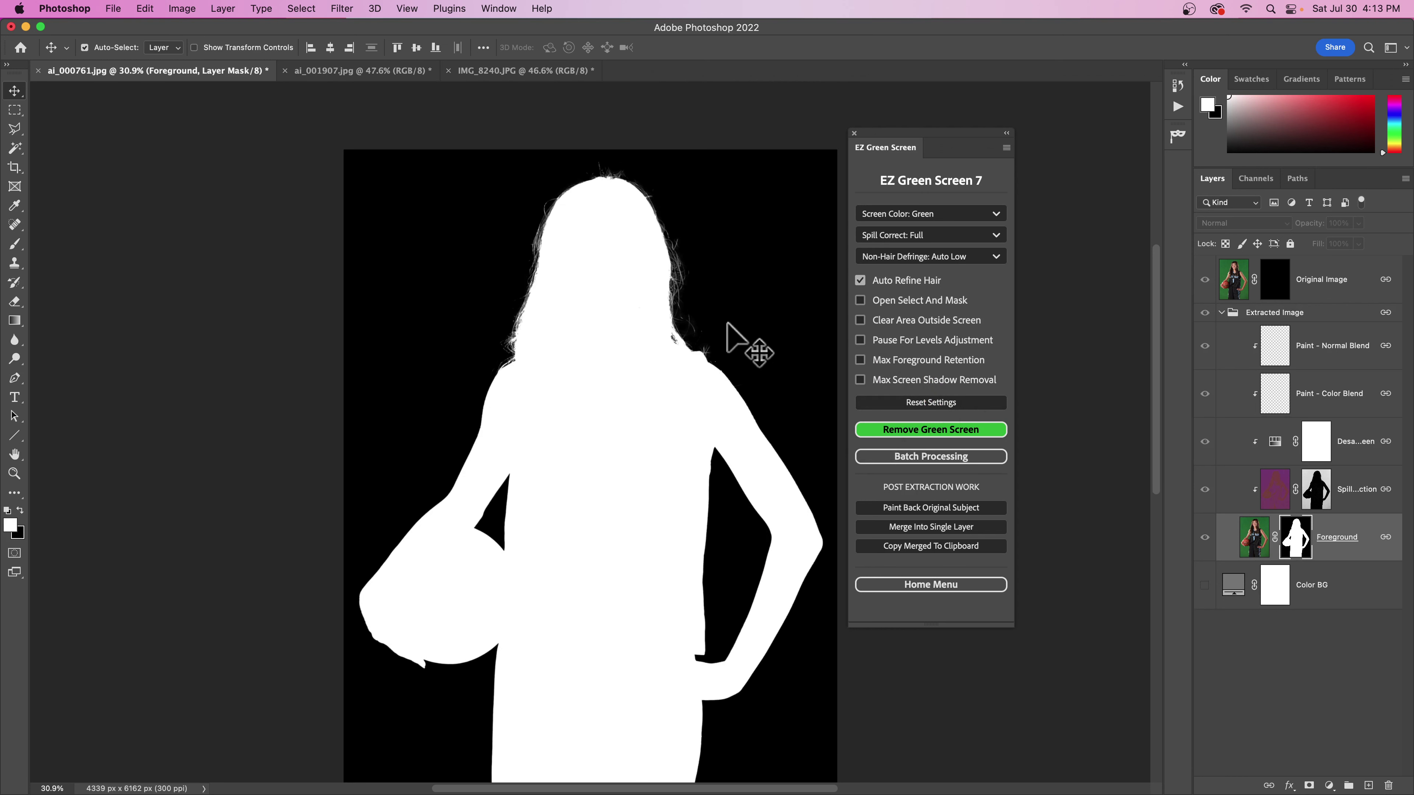
pyautogui.press('super+equal')
pyautogui.press('super+equal')
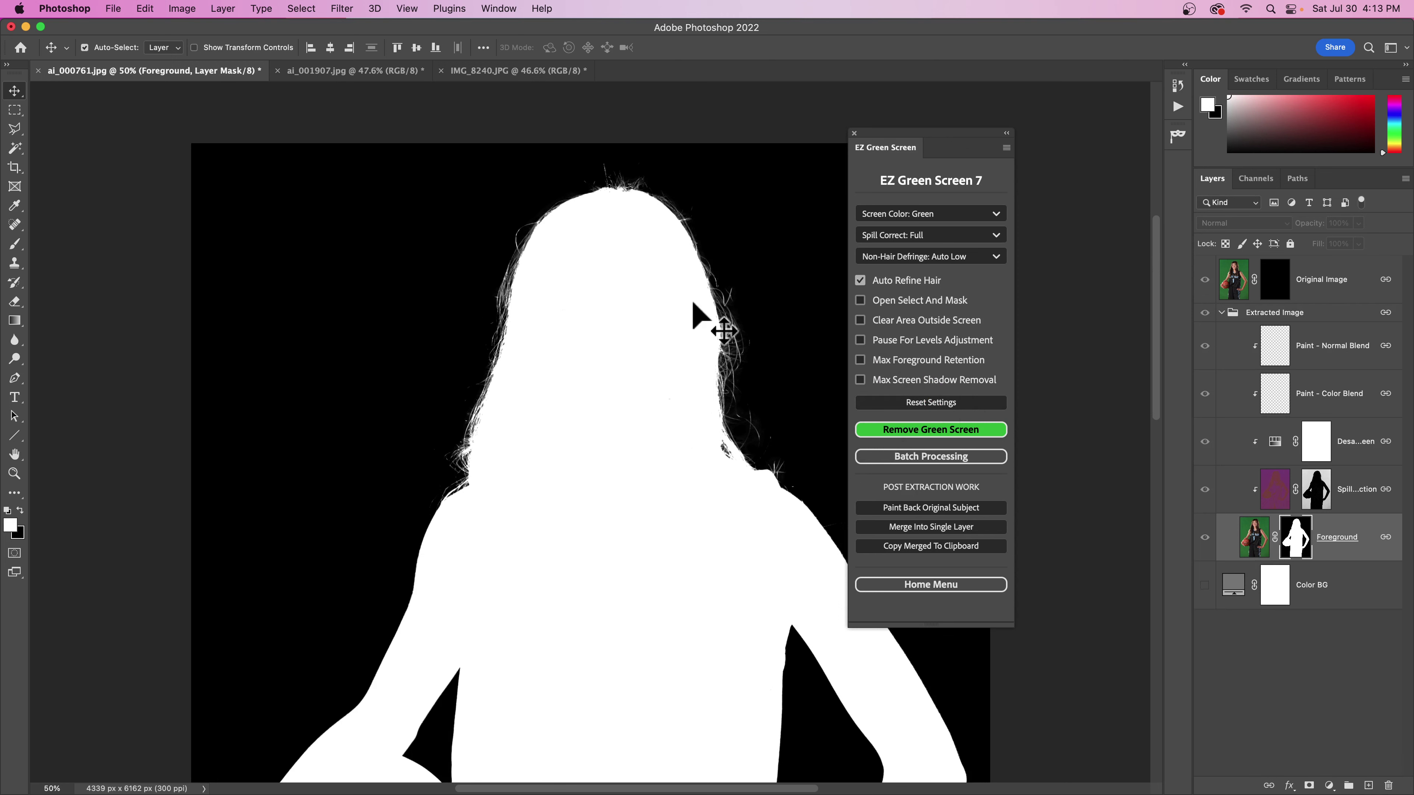
pyautogui.scroll(-10, 455, 423)
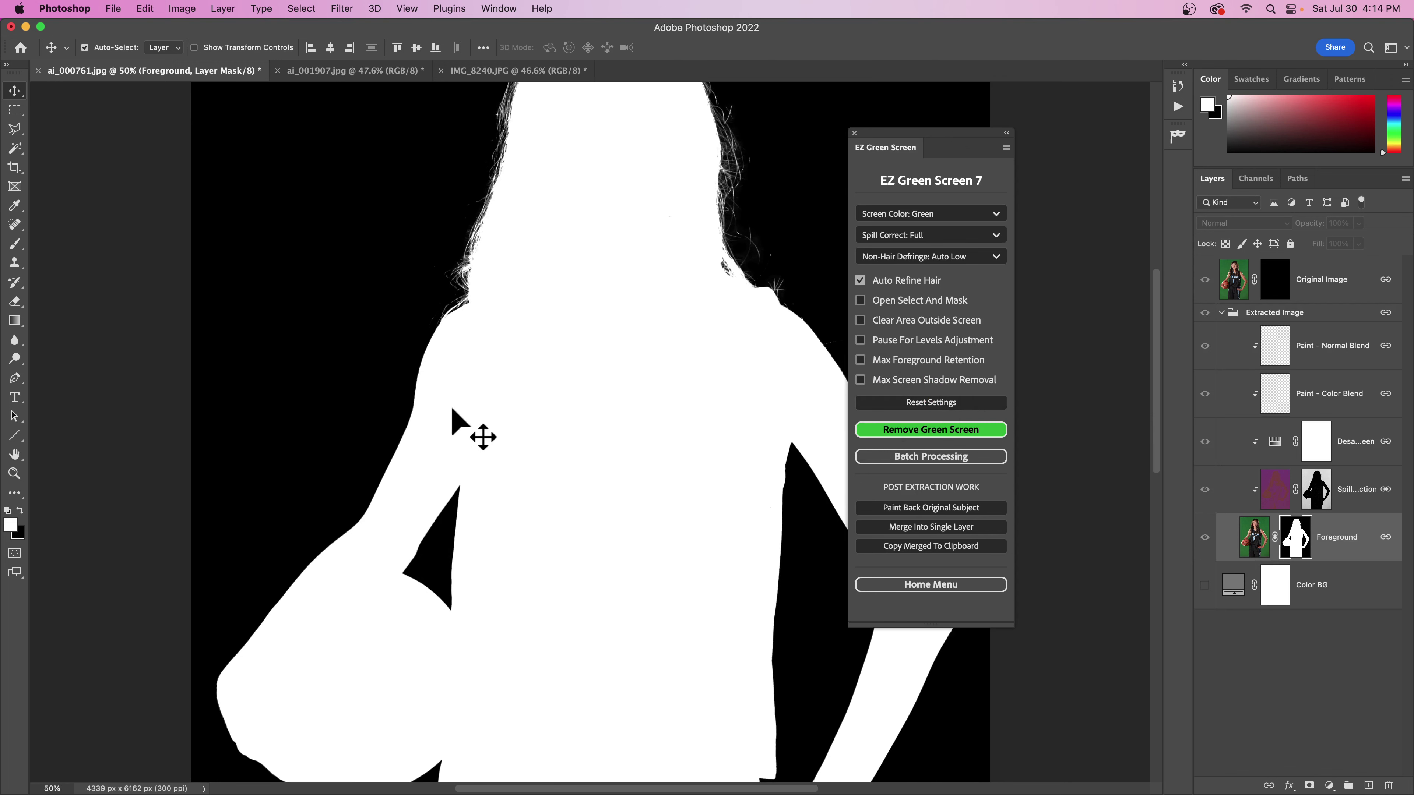
pyautogui.scroll(-4, 453, 412)
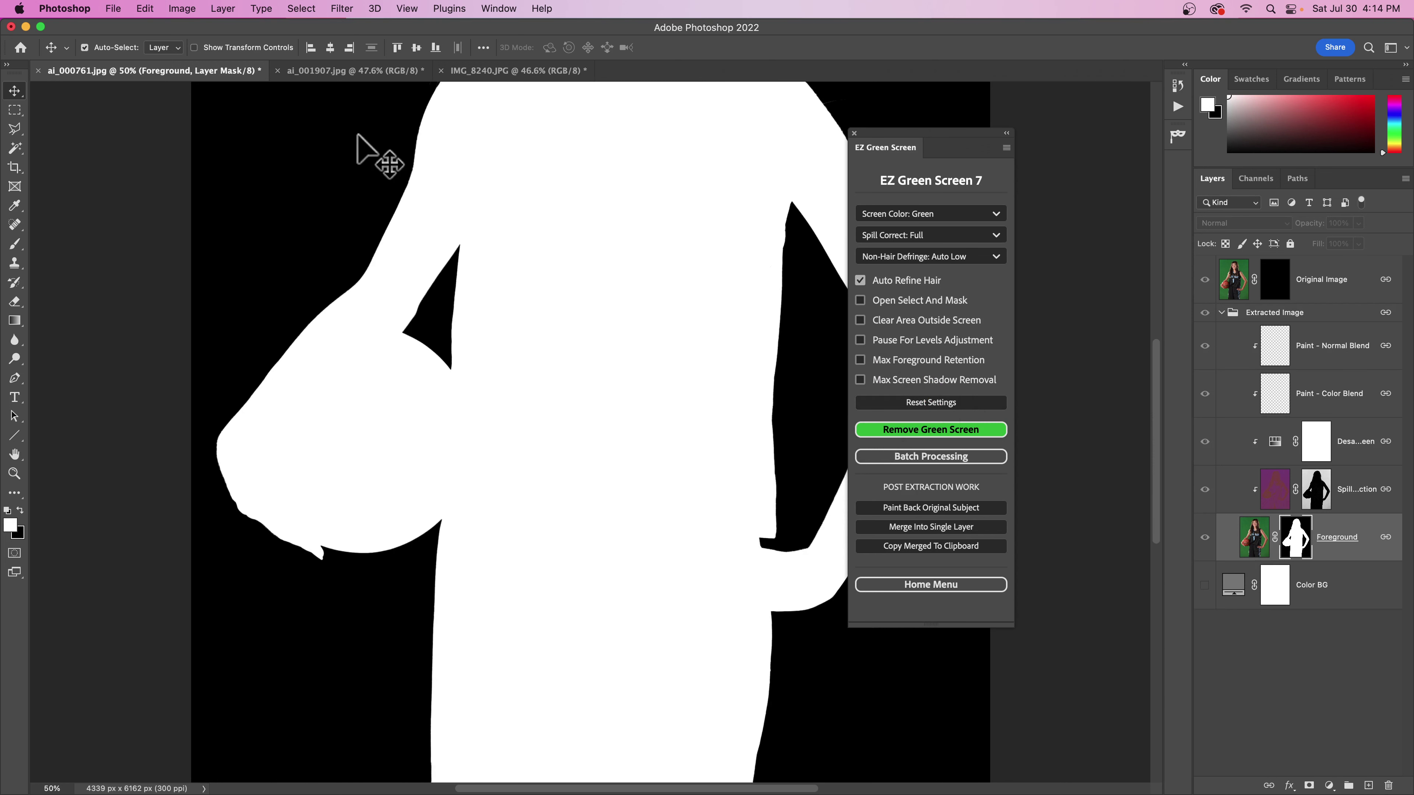
# Remove the green screen from ai_001907.jpg with Auto Refine Hair and Clear Area Outside Screen enabled
pyautogui.click(327, 72)
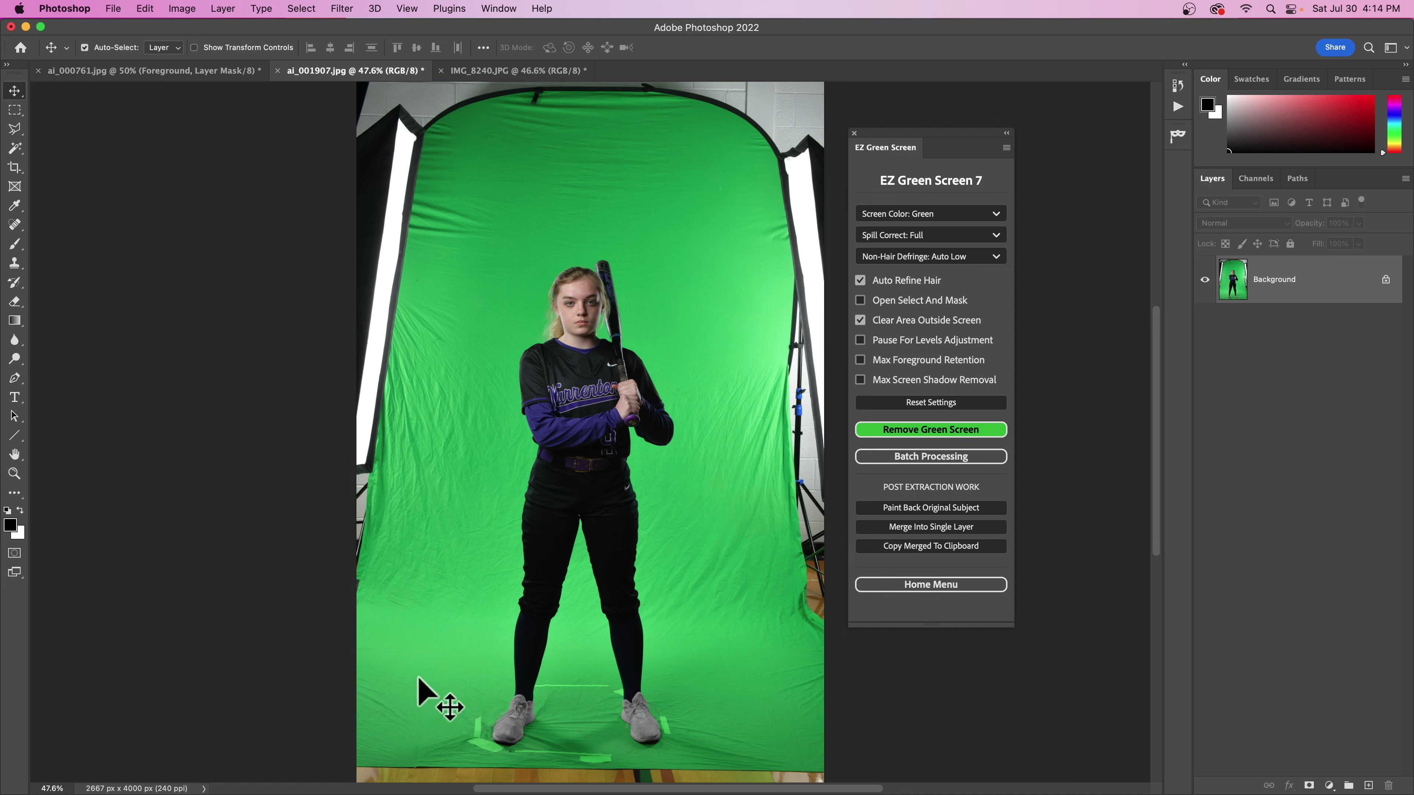
pyautogui.scroll(-3, 417, 674)
pyautogui.scroll(-2, 417, 674)
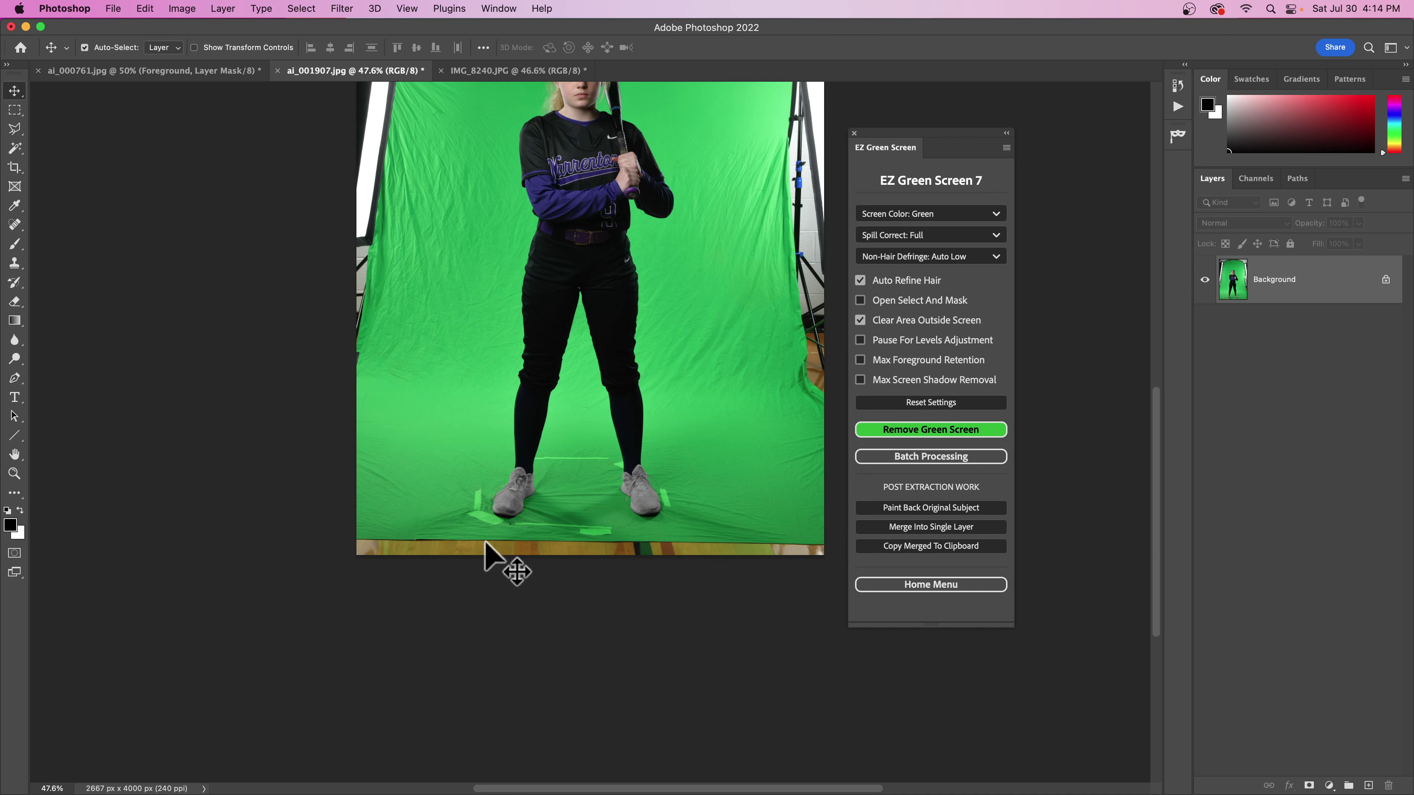
pyautogui.scroll(3, 197, 529)
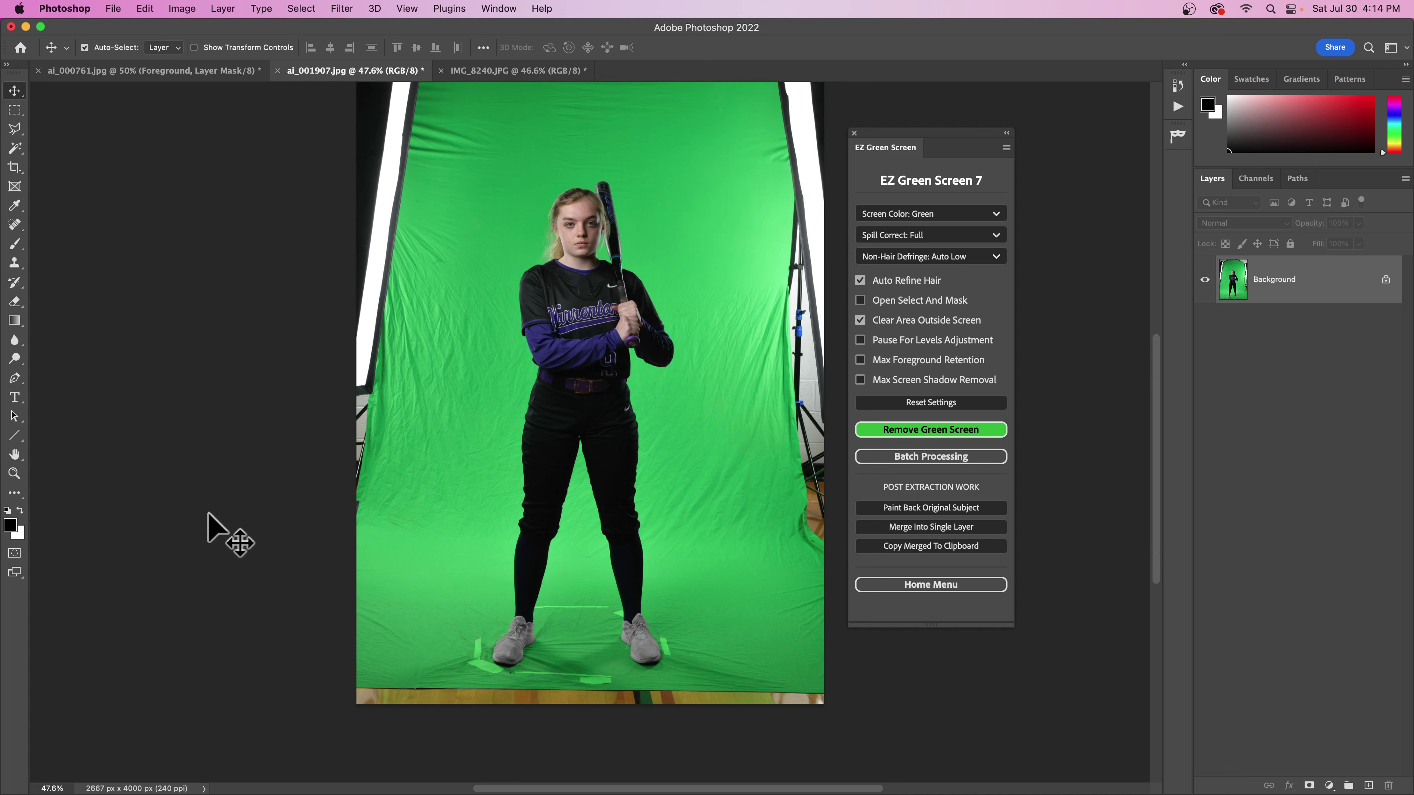
pyautogui.scroll(2, 210, 510)
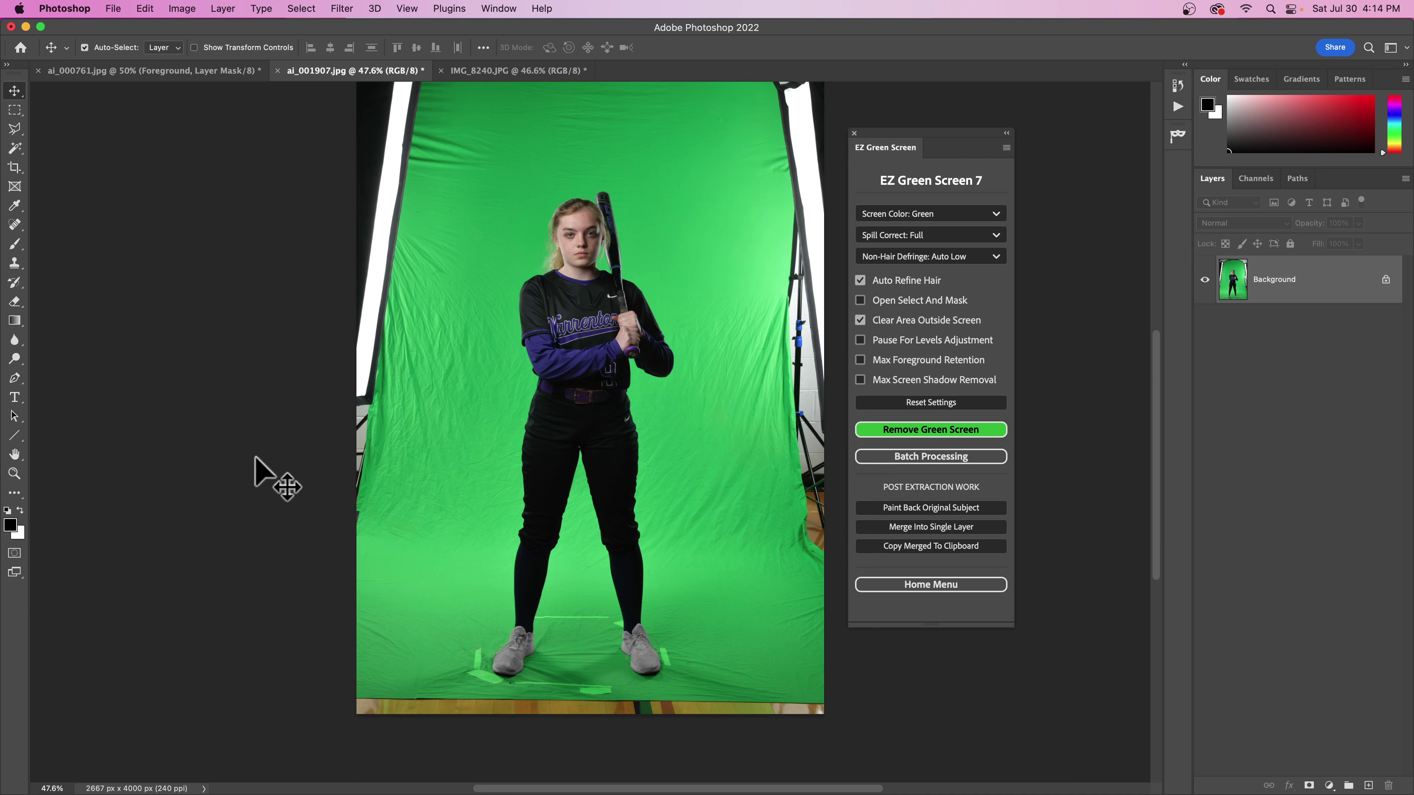
pyautogui.scroll(2, 260, 453)
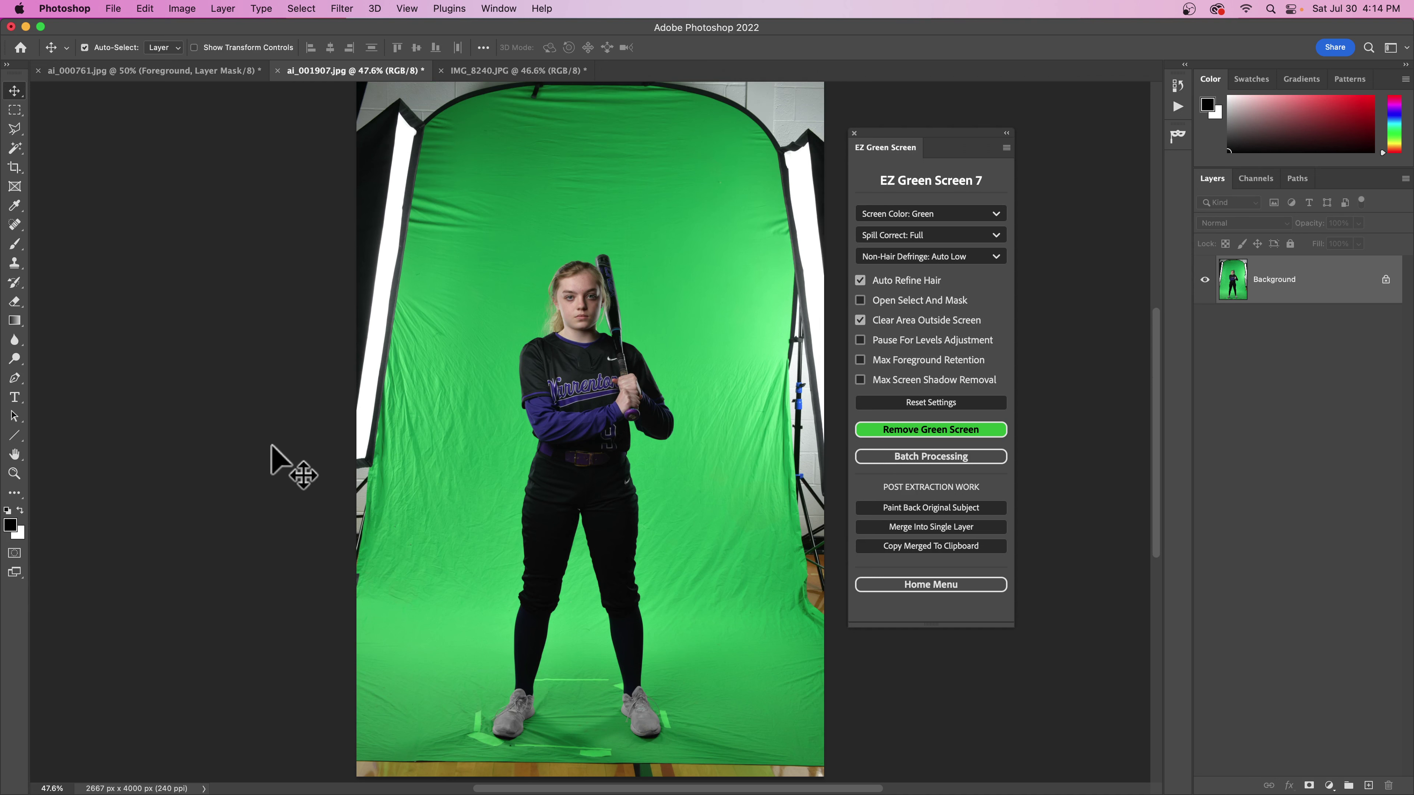
pyautogui.scroll(1, 312, 457)
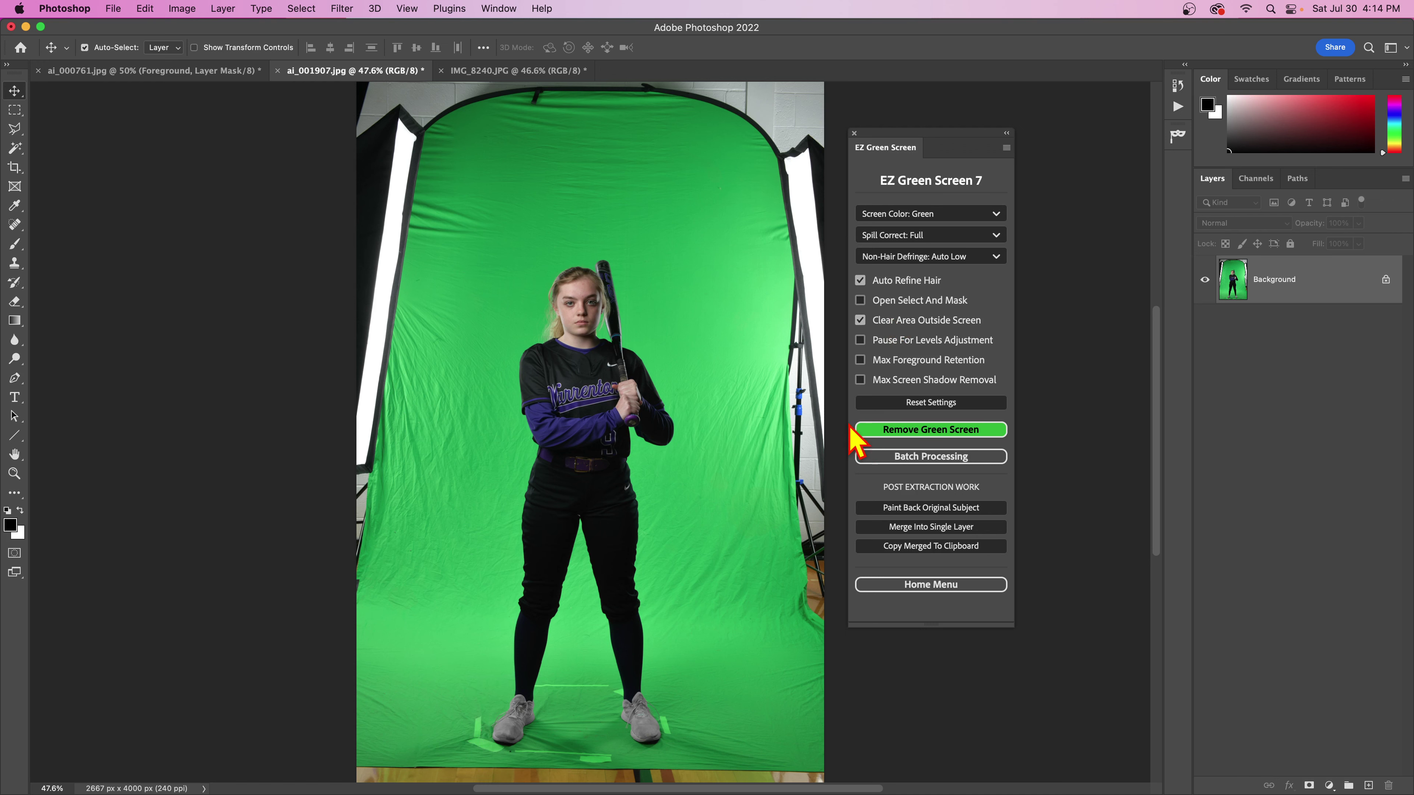
pyautogui.click(864, 431)
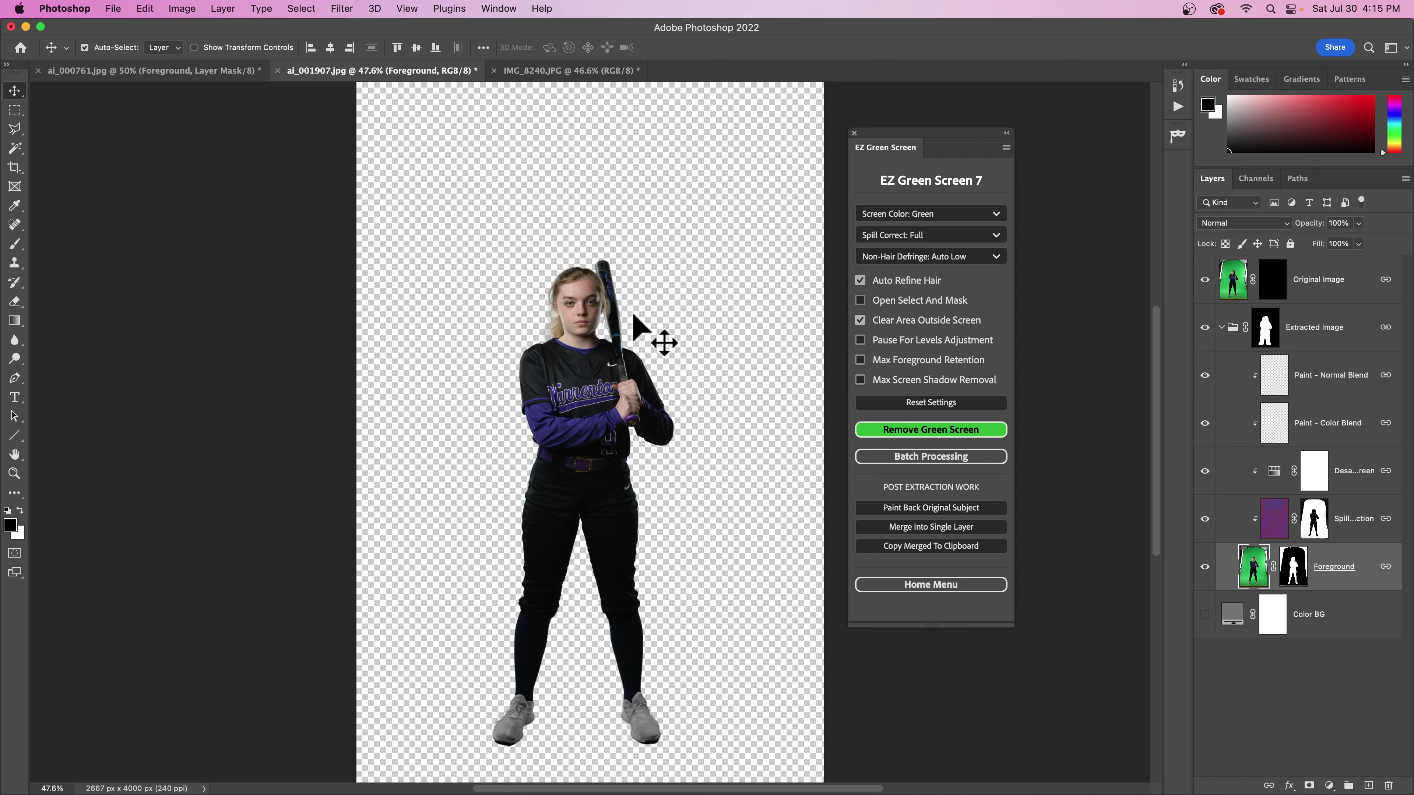
# Switch to IMG_8240.JPG and turn off Clear Area Outside Screen
pyautogui.click(540, 76)
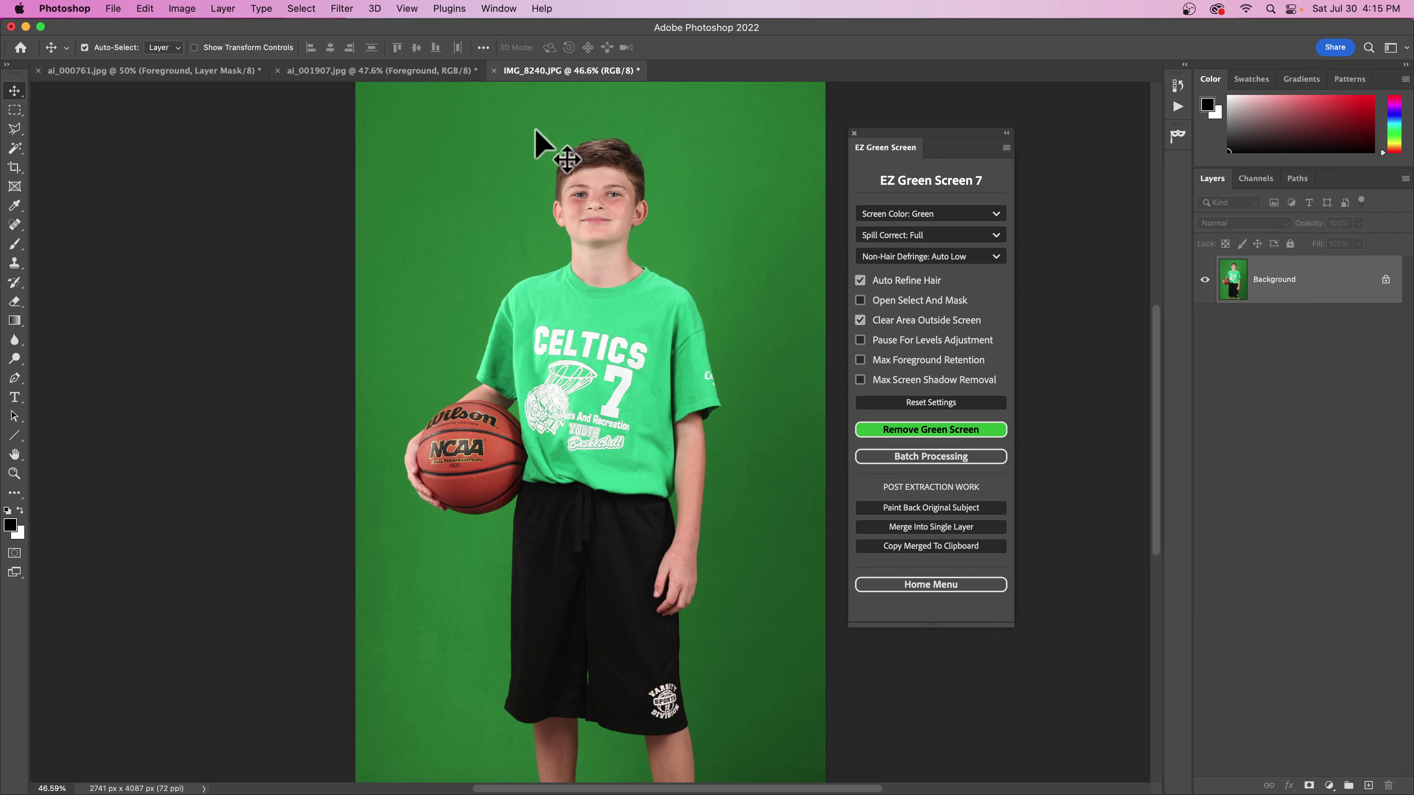
pyautogui.click(861, 322)
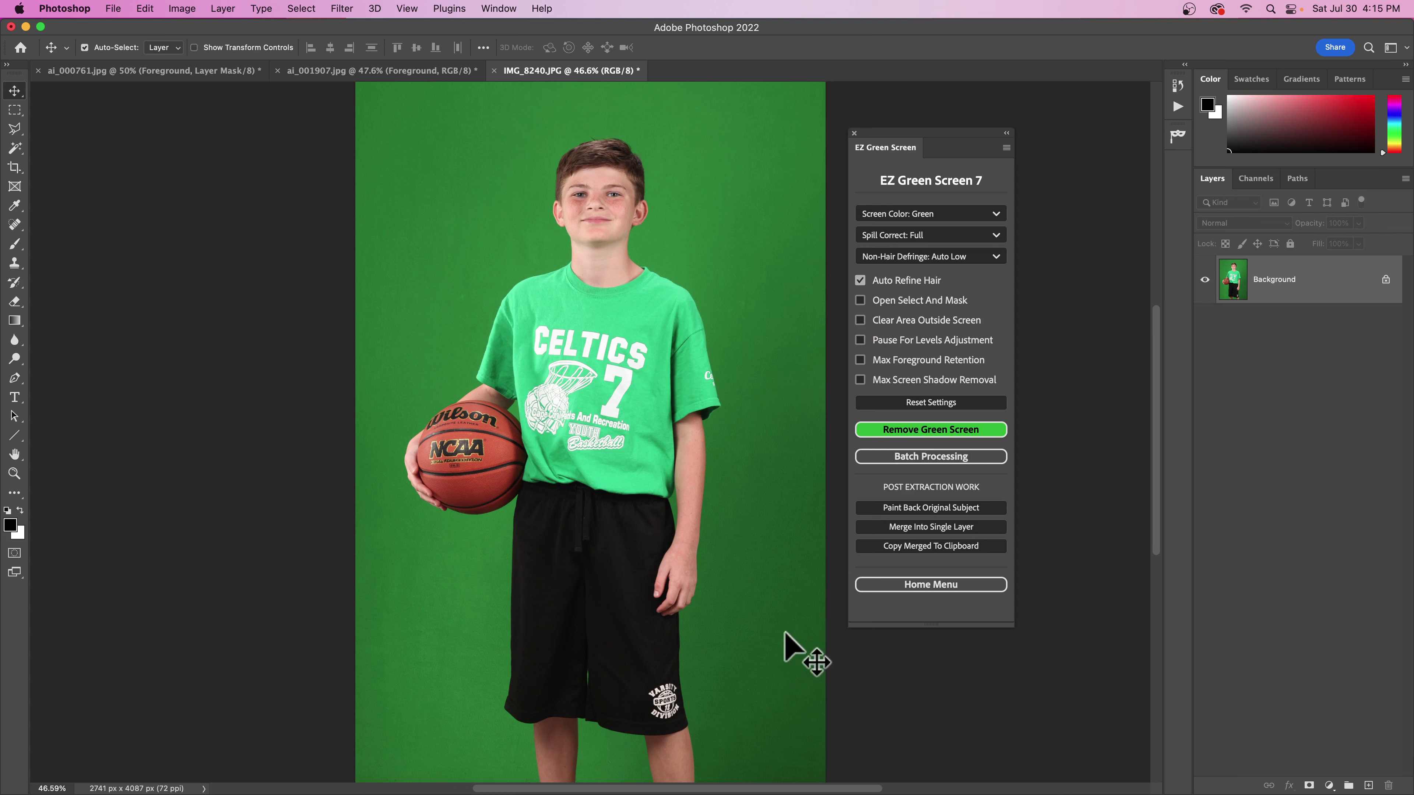
# Switch to System Preferences, reduce the accessibility pointer size to Normal, and minimize the window
pyautogui.moveTo(782, 763)
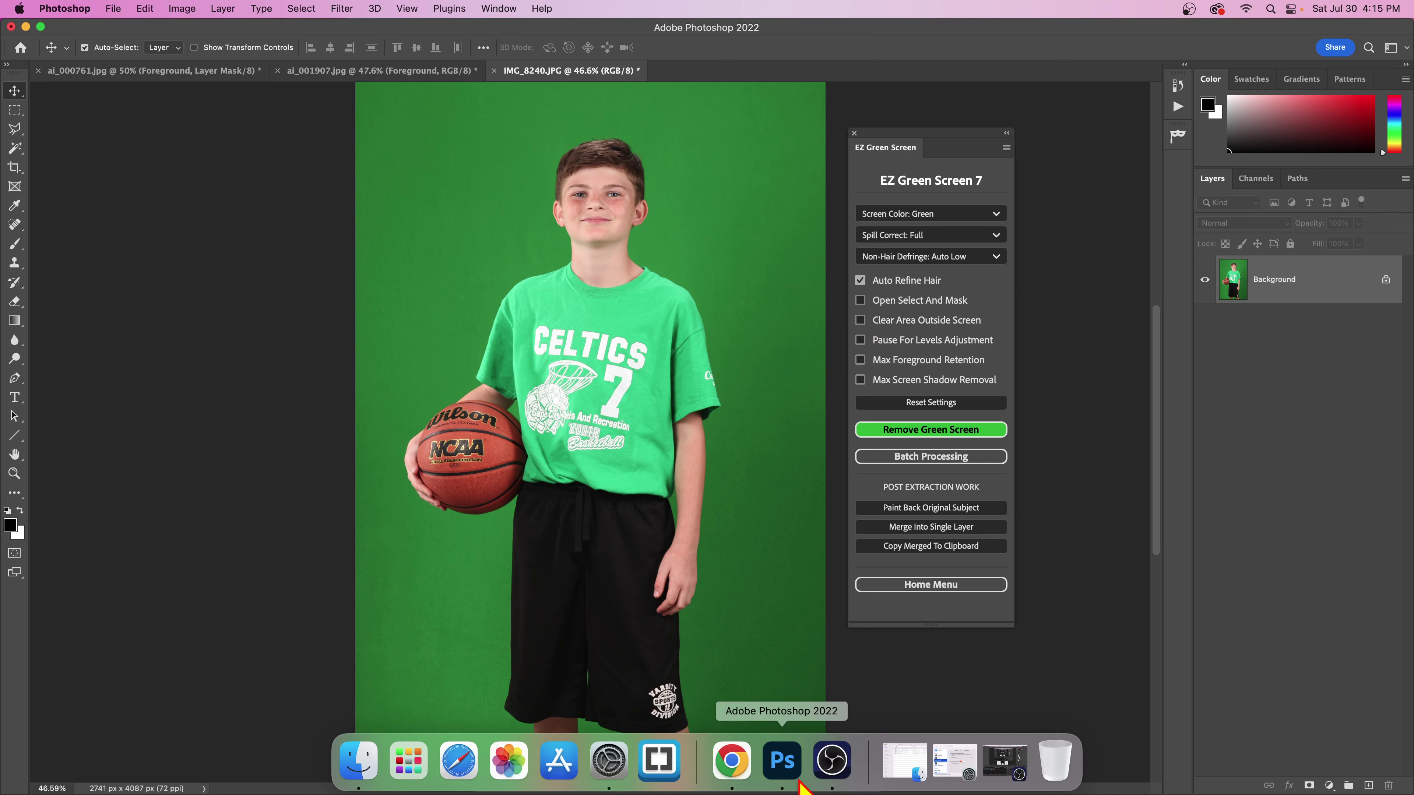
pyautogui.click(612, 764)
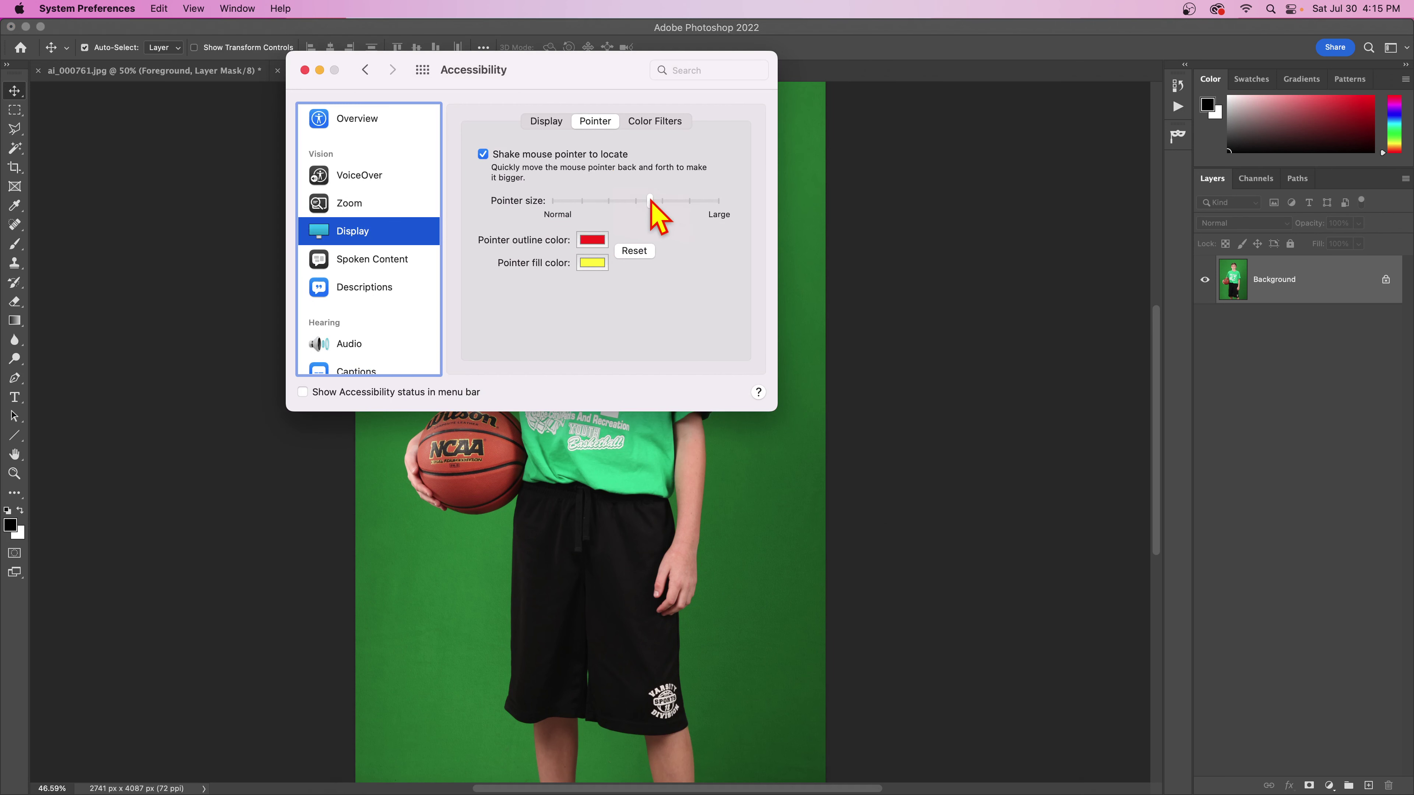
pyautogui.moveTo(649, 200); pyautogui.dragTo(508, 193)
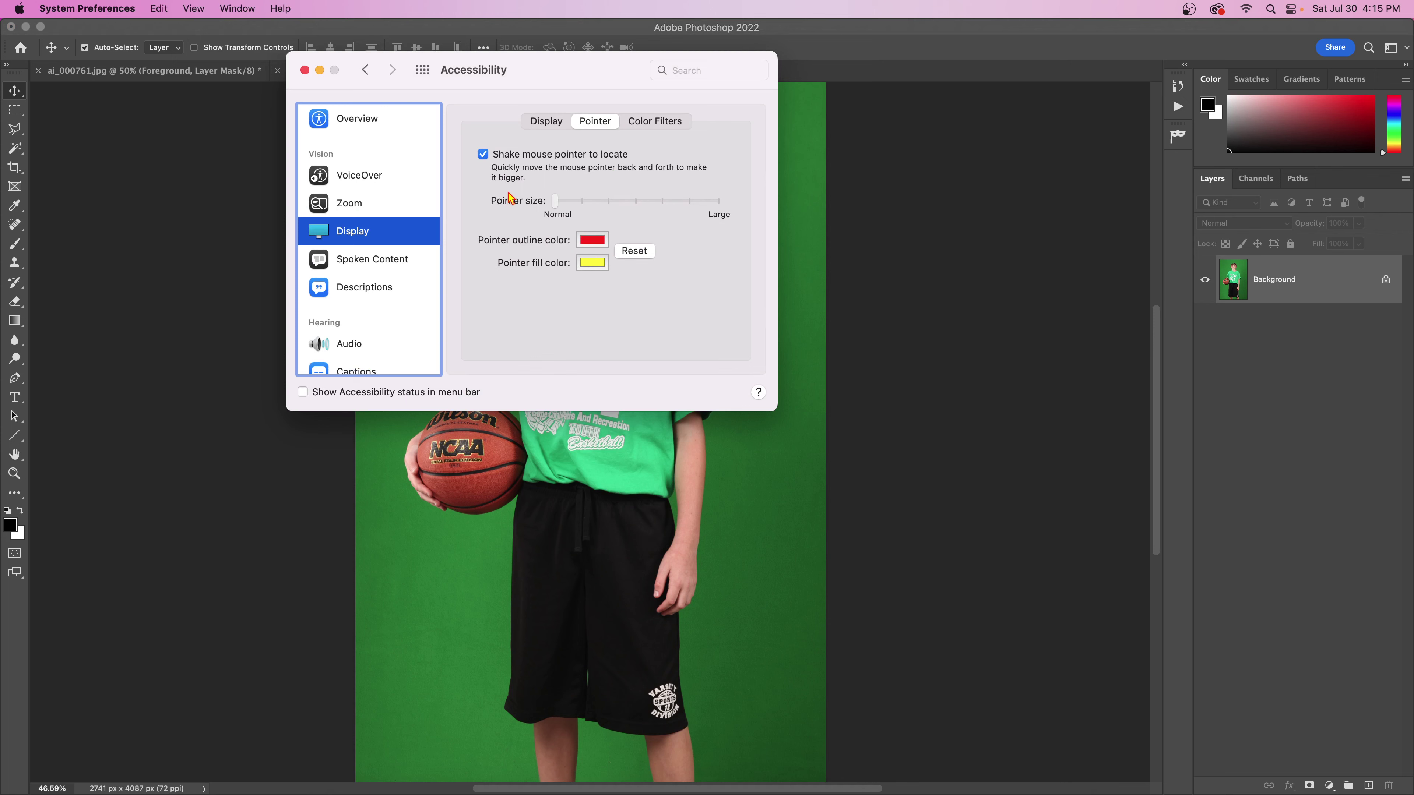
pyautogui.click(320, 71)
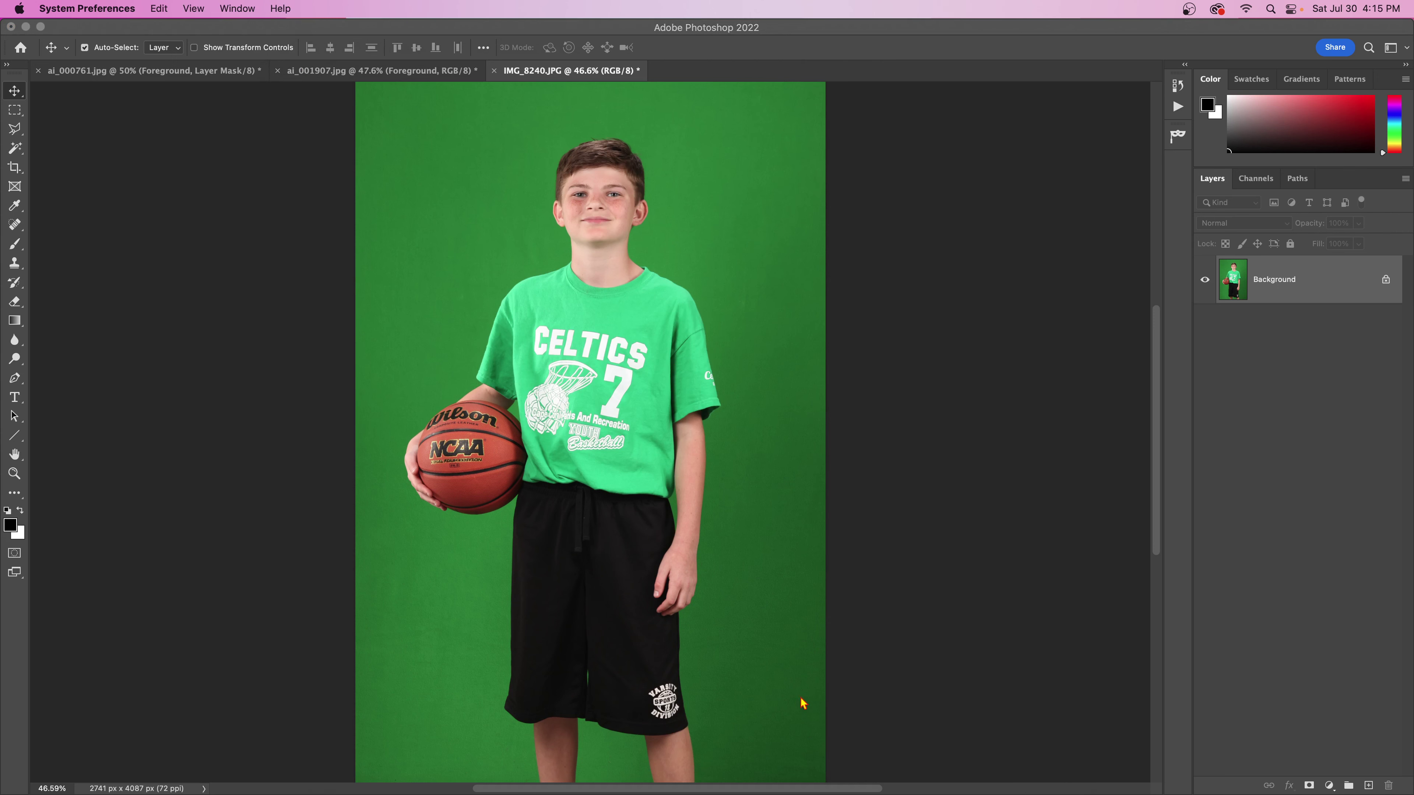
# Return to Photoshop and remove the green screen from IMG_8240.JPG with only Auto Refine Hair enabled
pyautogui.click(901, 531)
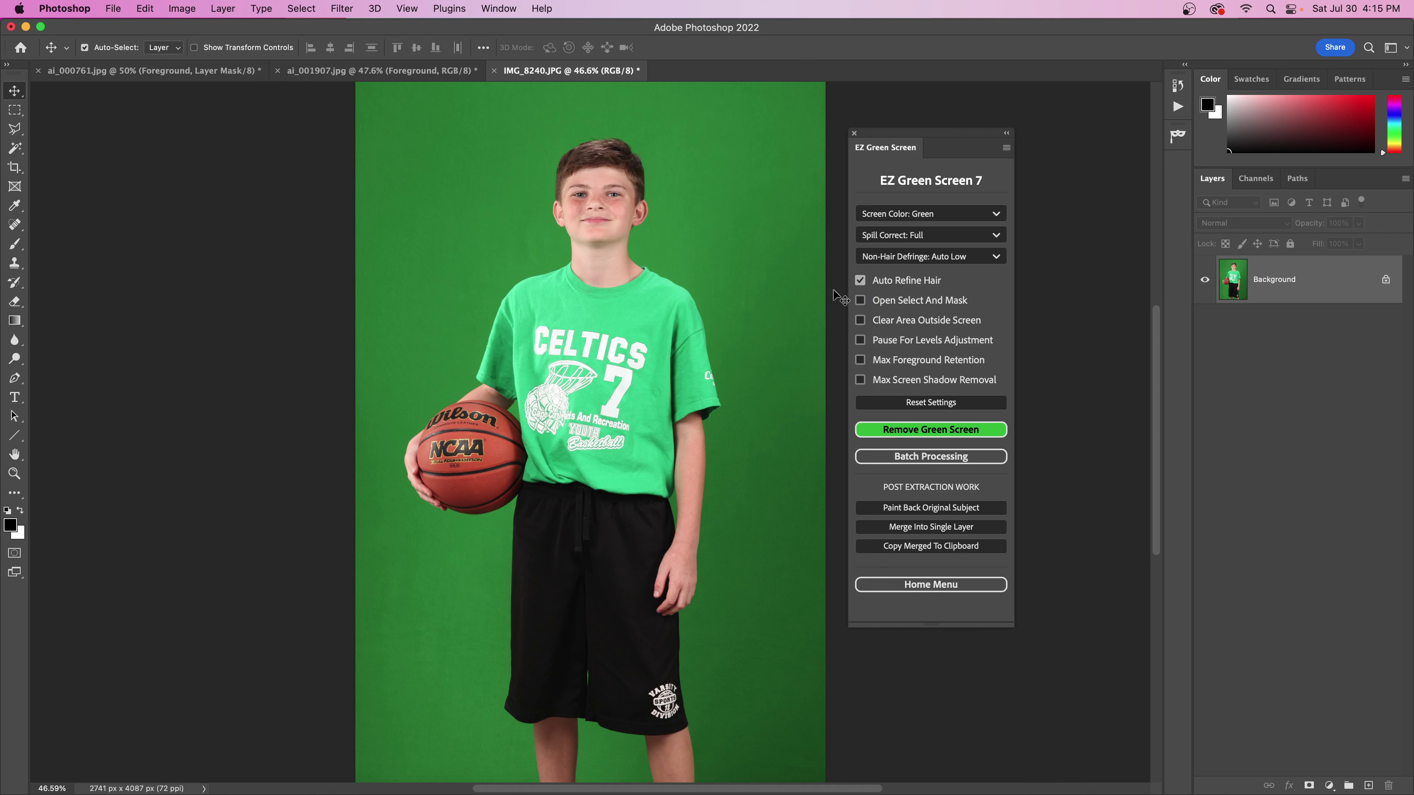
pyautogui.click(891, 432)
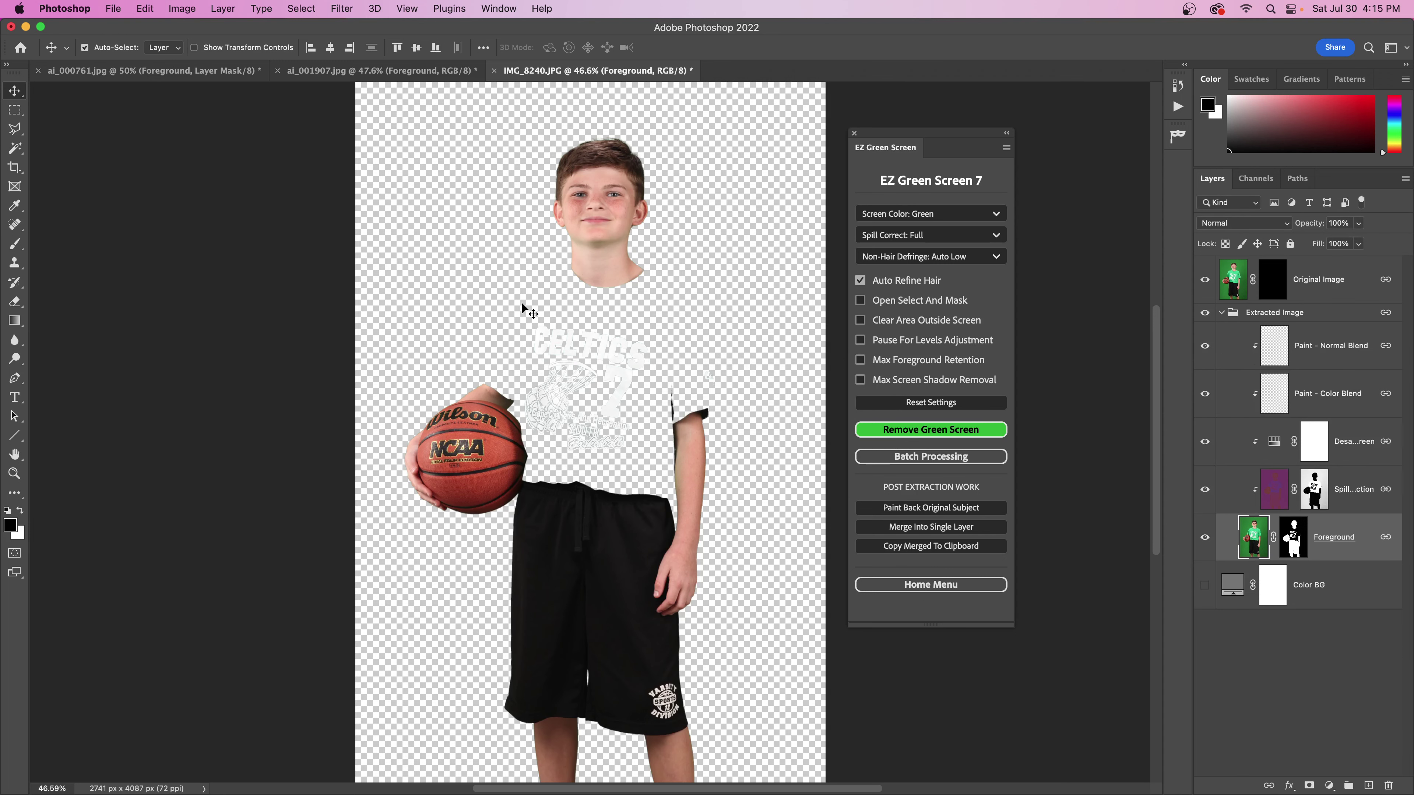
# Paint back the boy's missing green shirt on the Original Image mask with a hard 500 px white brush, and clear the selection
pyautogui.click(904, 507)
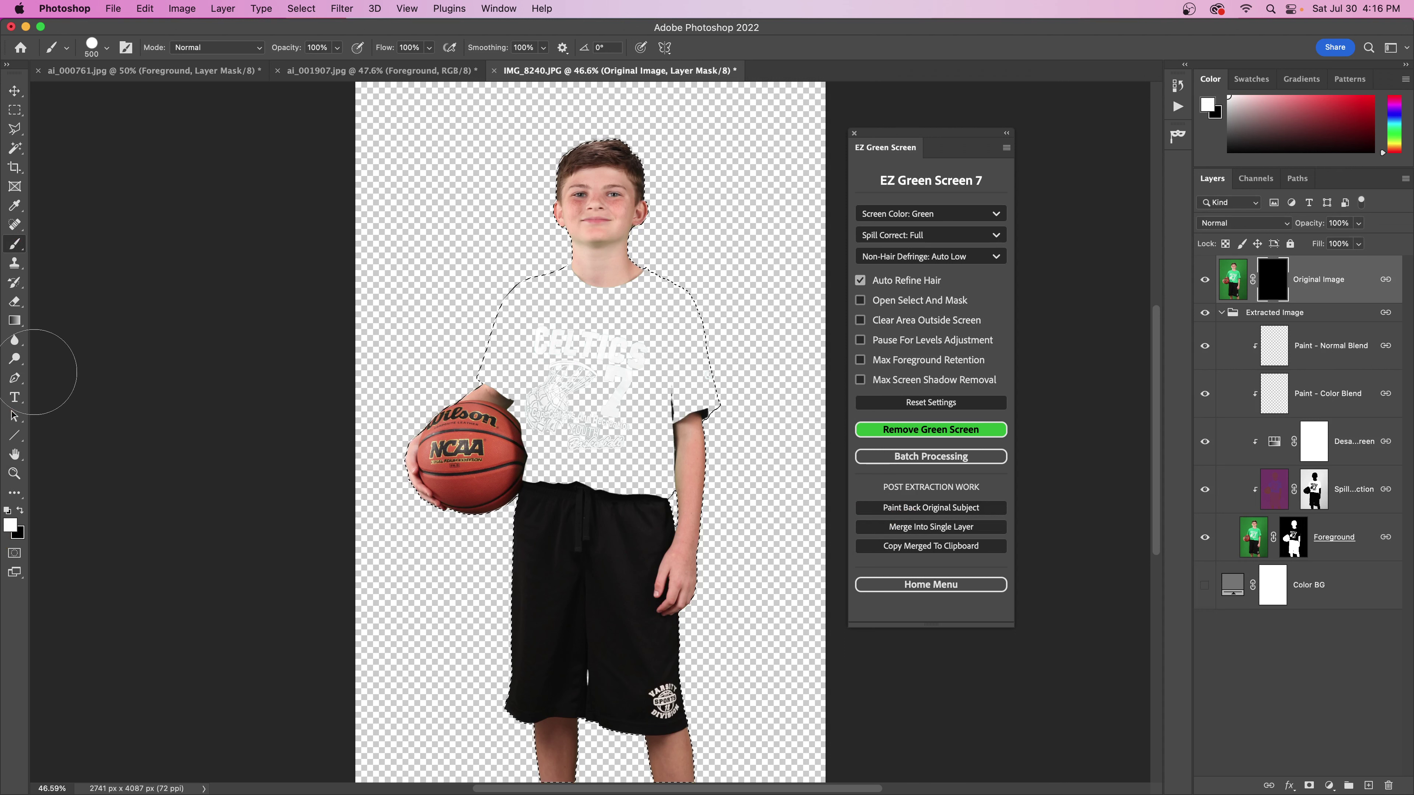
pyautogui.click(107, 49)
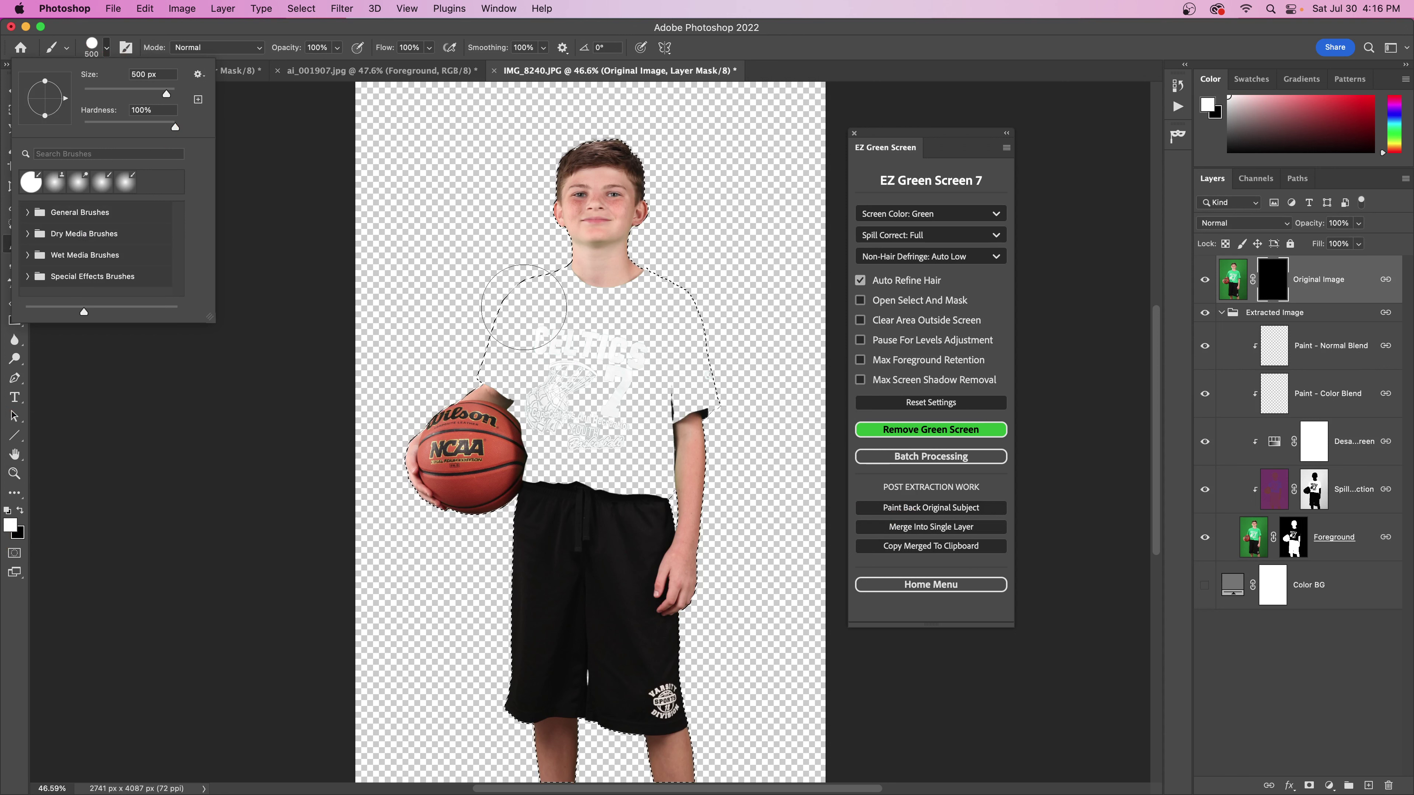
pyautogui.moveTo(495, 285); pyautogui.dragTo(499, 287)
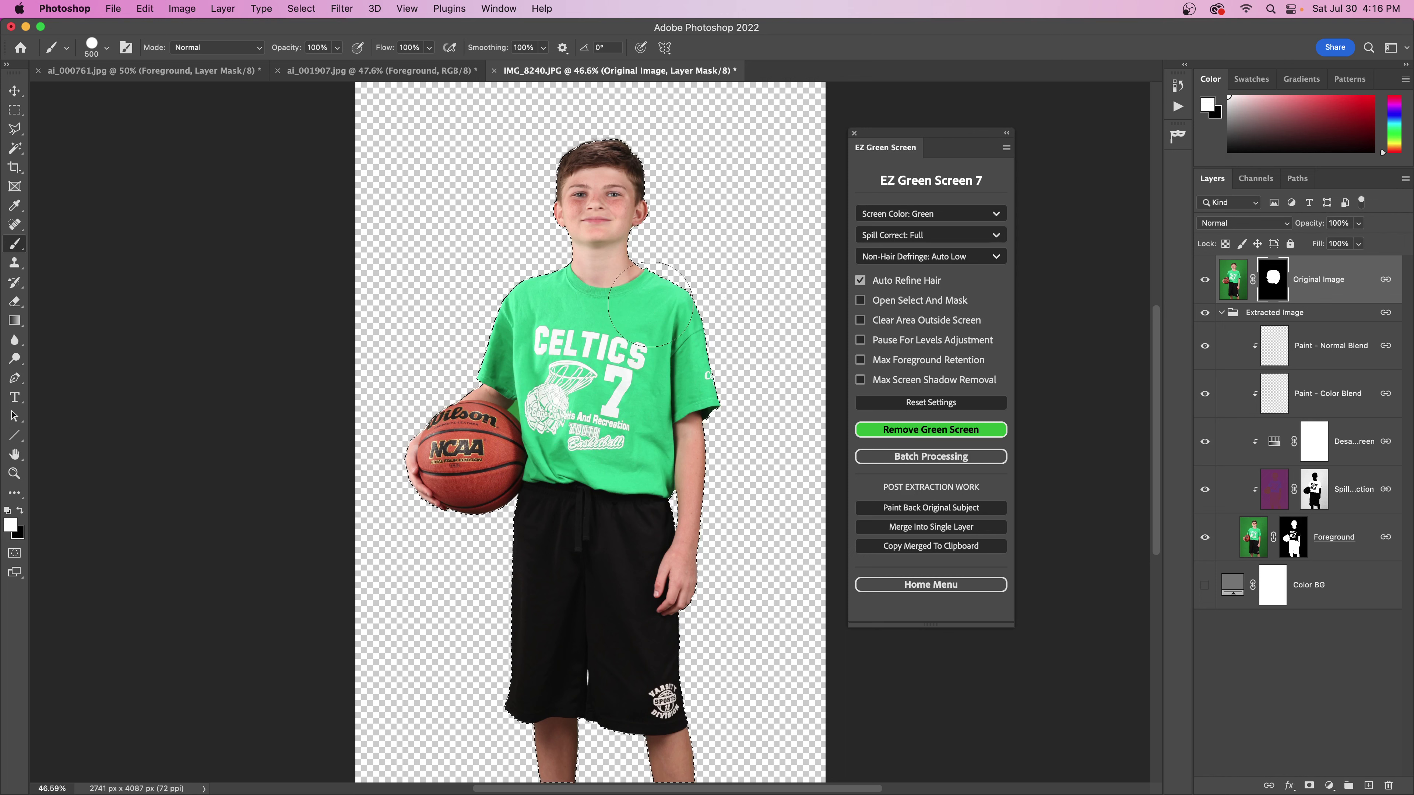
pyautogui.scroll(-2, 547, 425)
pyautogui.scroll(-2, 547, 425)
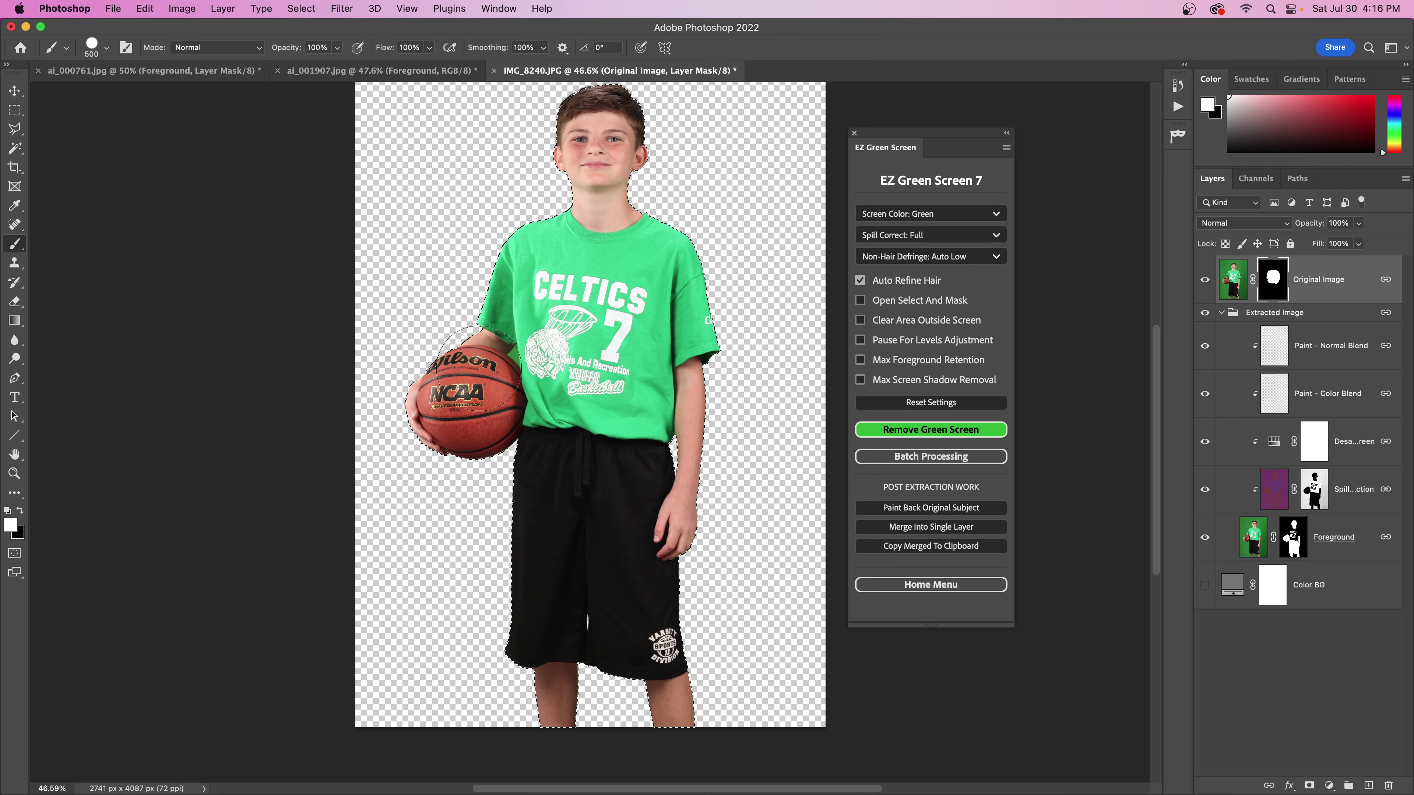
pyautogui.press('super+d')
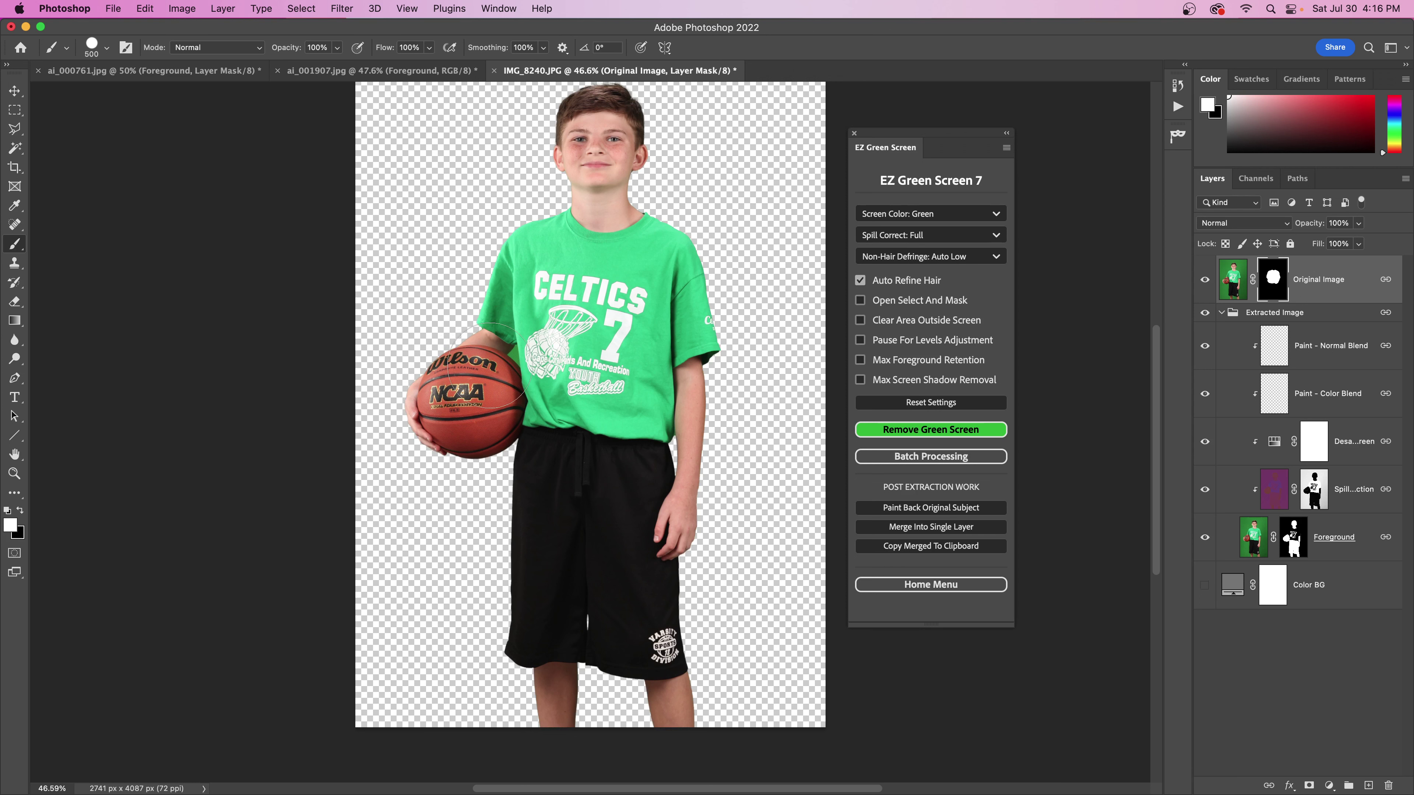
# Make black the foreground color and activate the Brush tool for the Original Image layer mask
pyautogui.press('w')
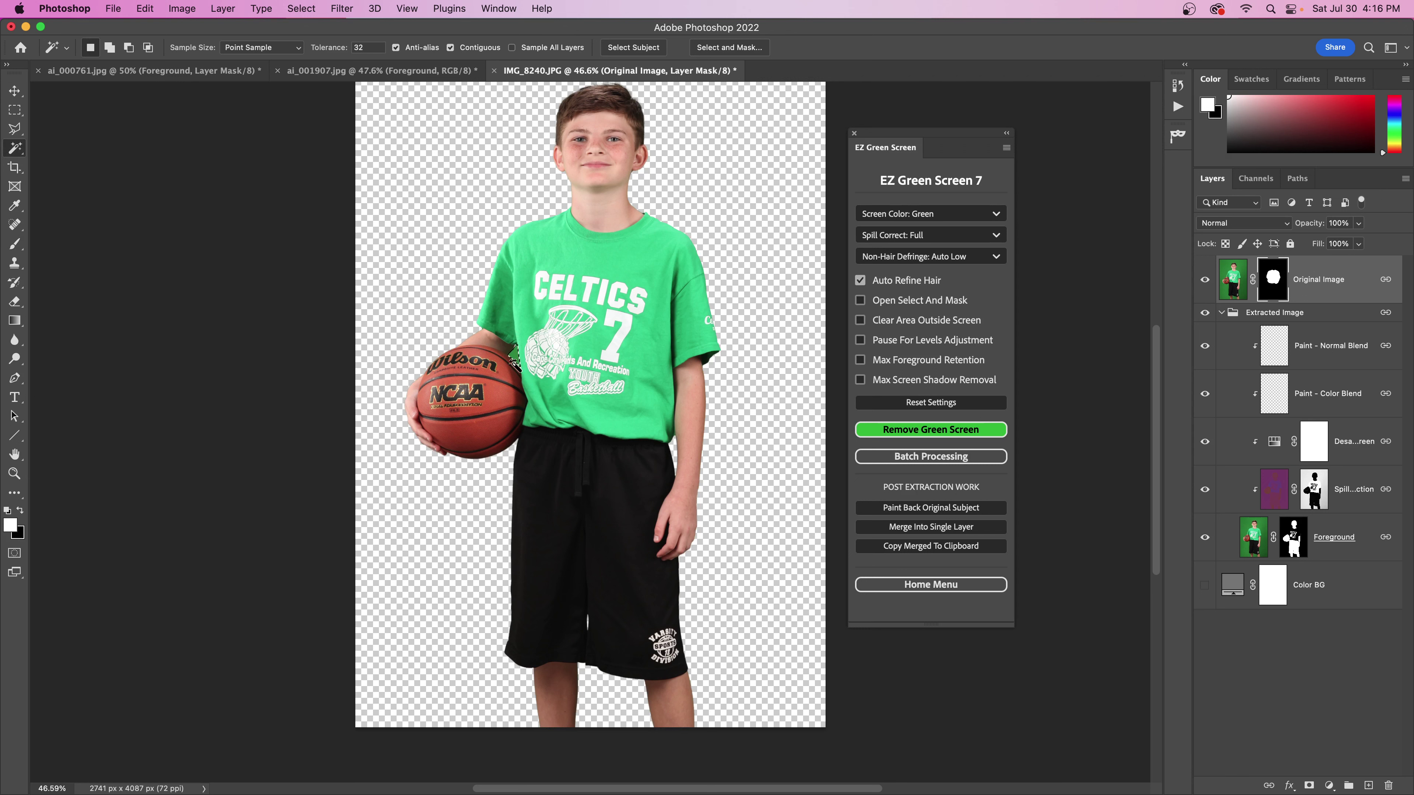
pyautogui.press('x')
pyautogui.press('b')
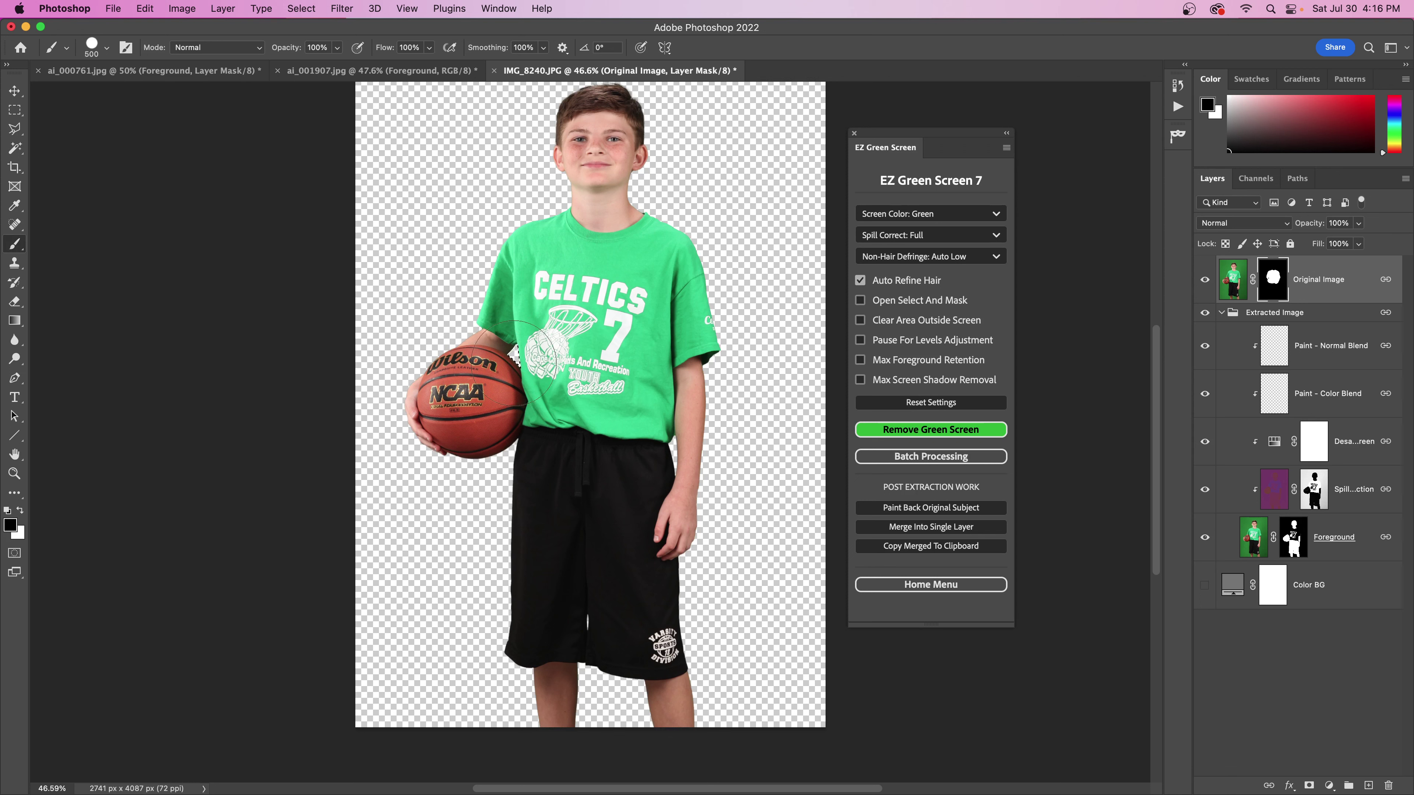
pyautogui.scroll(3, 493, 362)
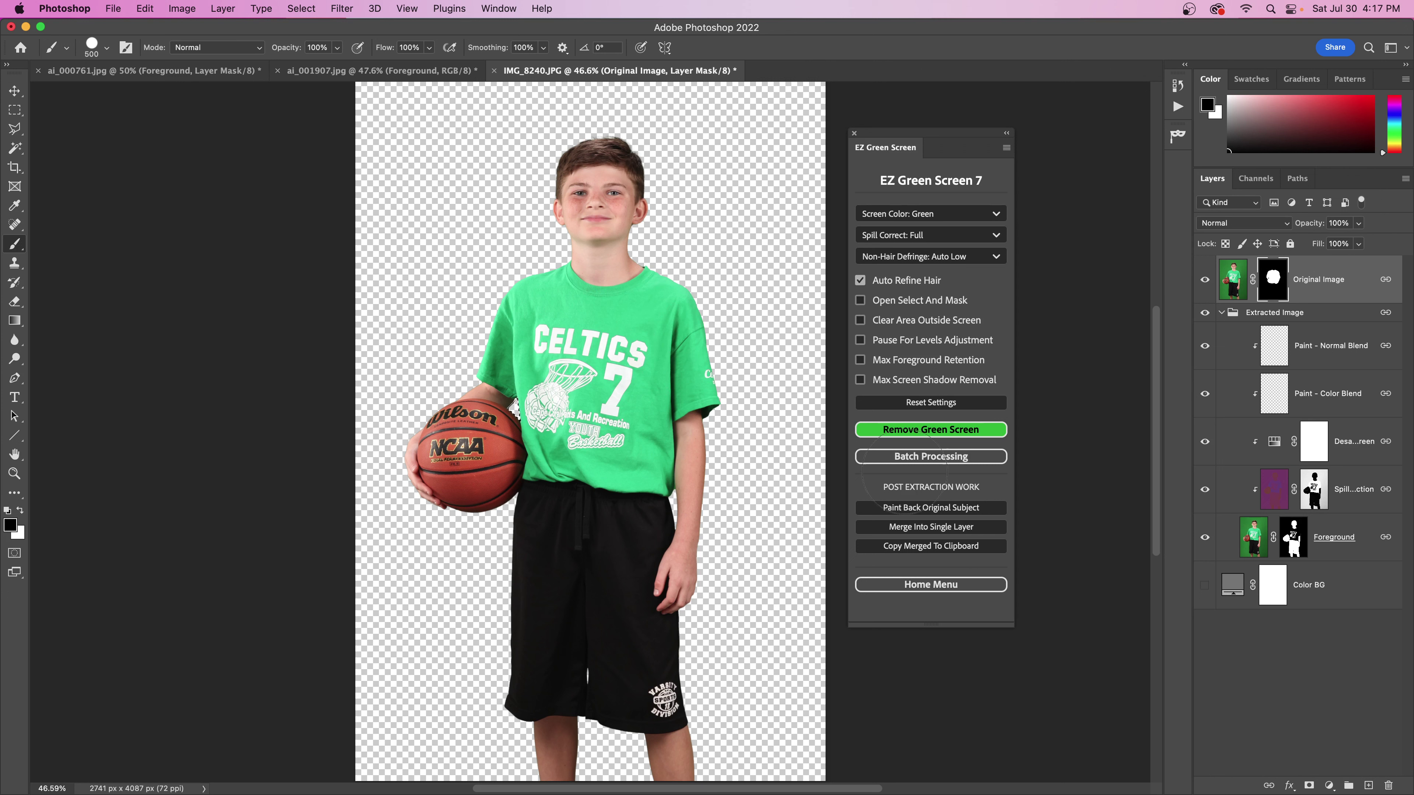
# Open batch processing, try the Extract + Edit batch mode, and set the mode back to Extract Auto
pyautogui.click(922, 457)
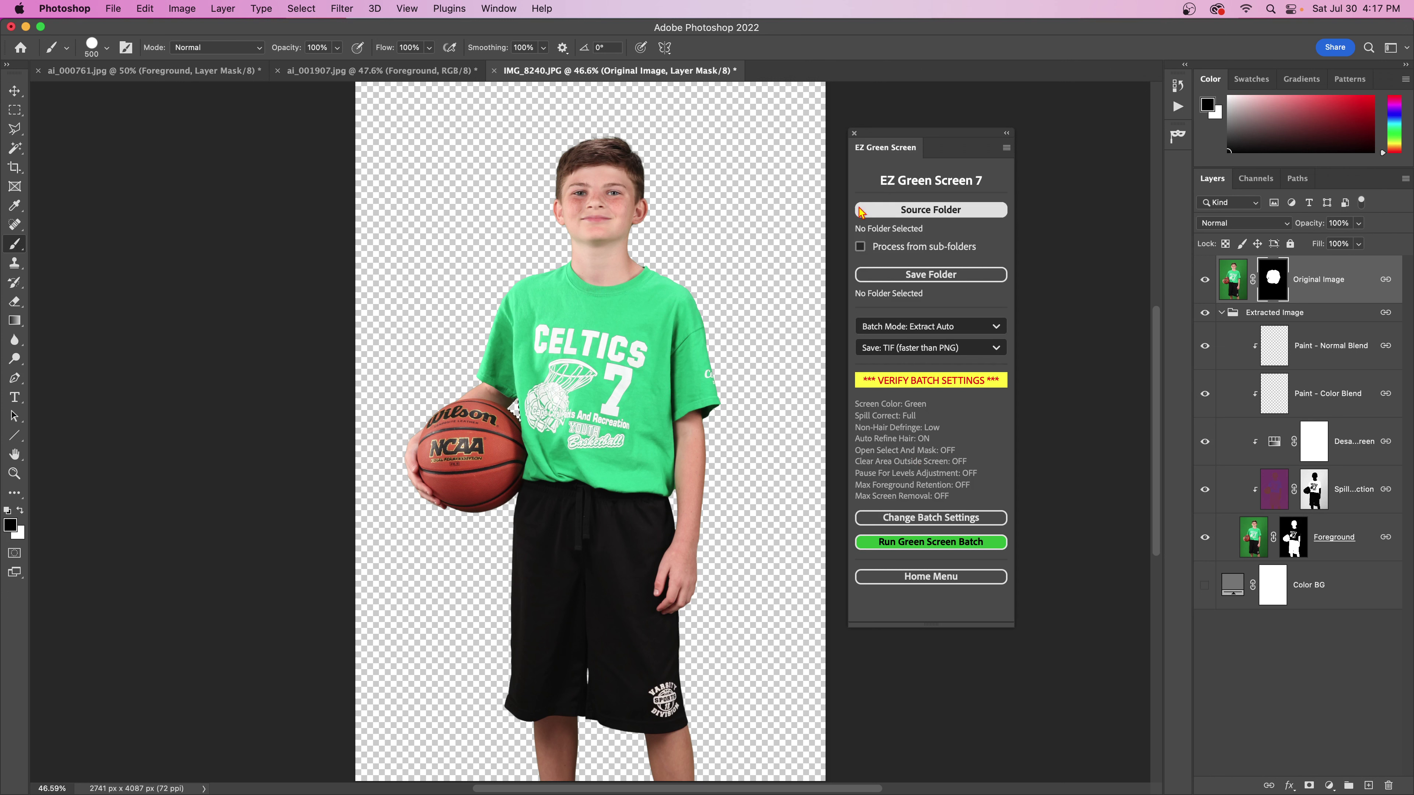
pyautogui.click(933, 333)
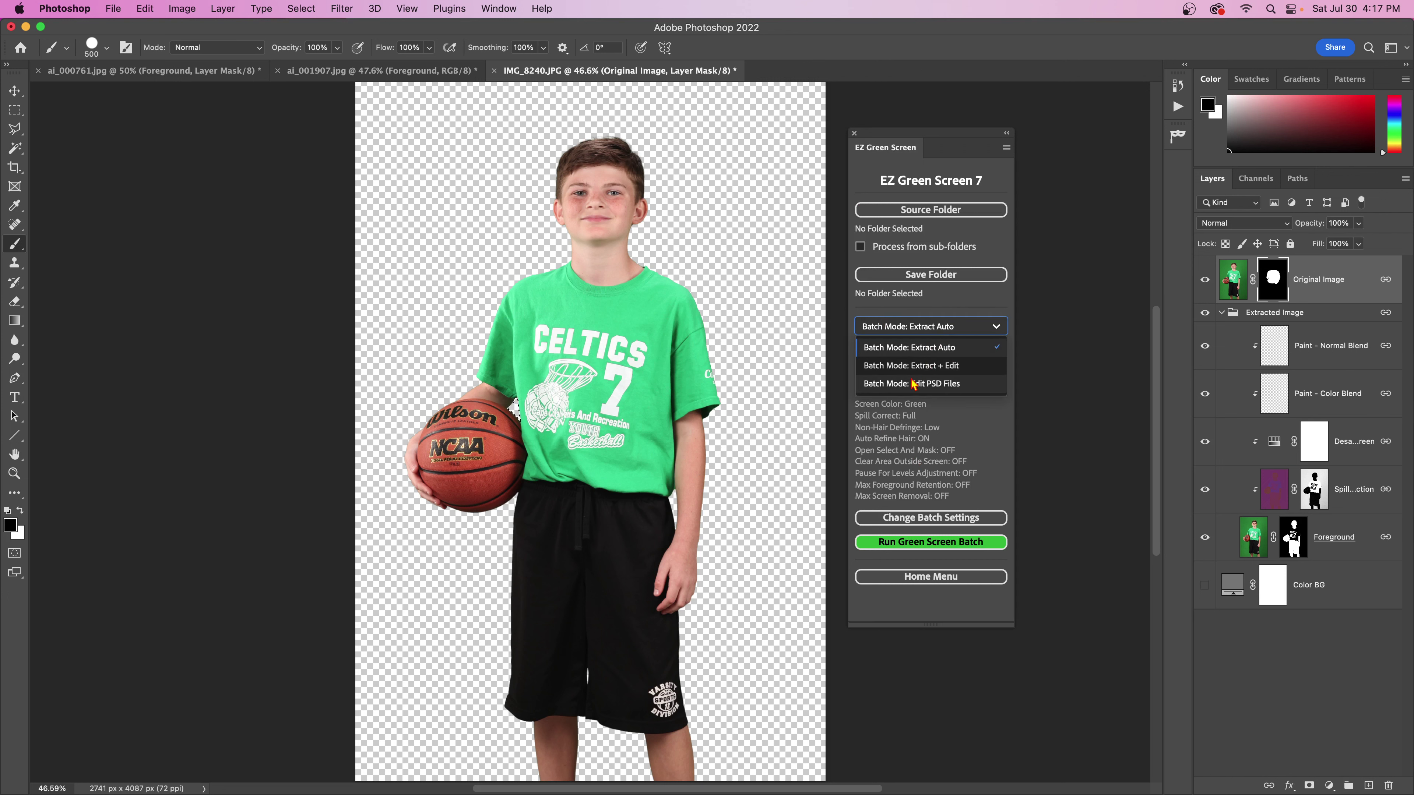
pyautogui.click(906, 367)
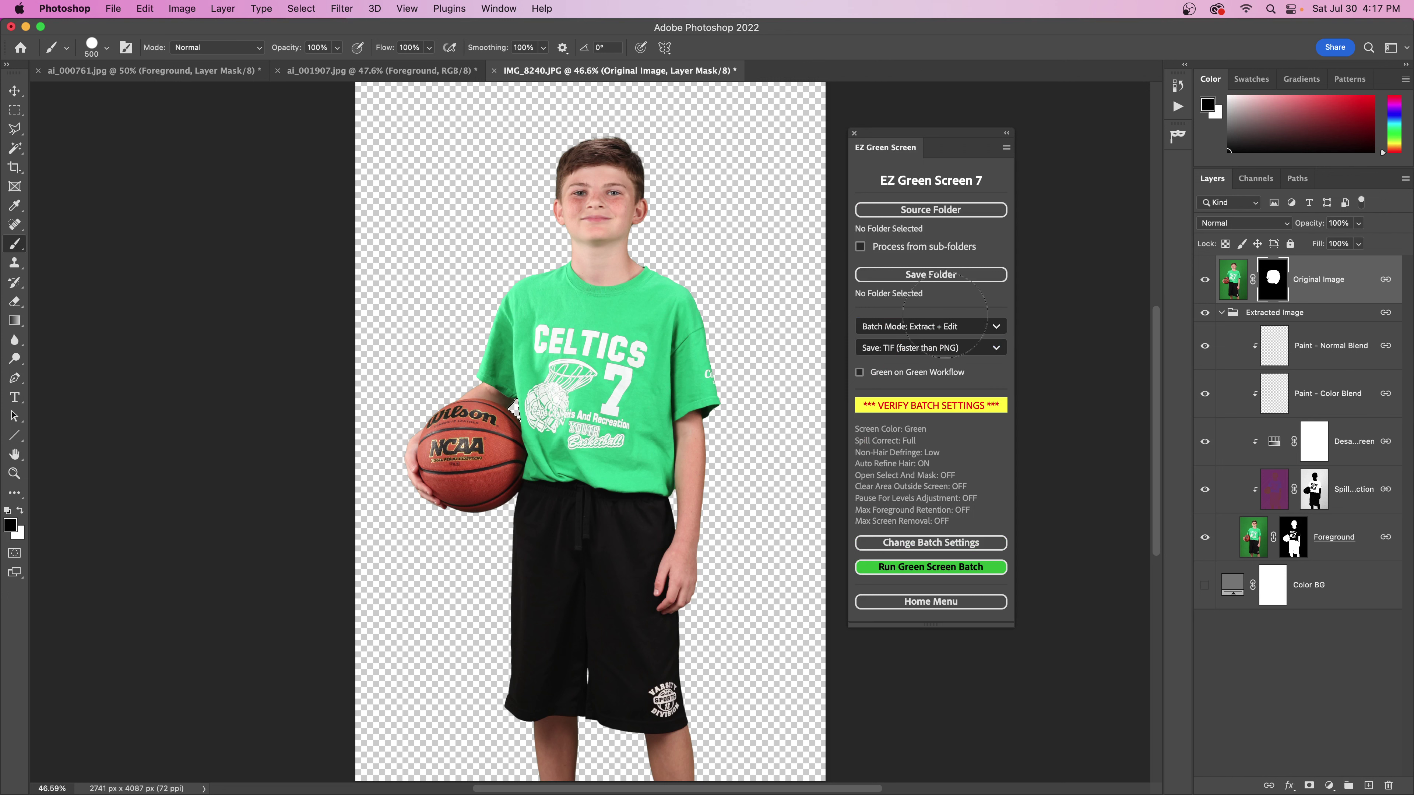
pyautogui.click(935, 327)
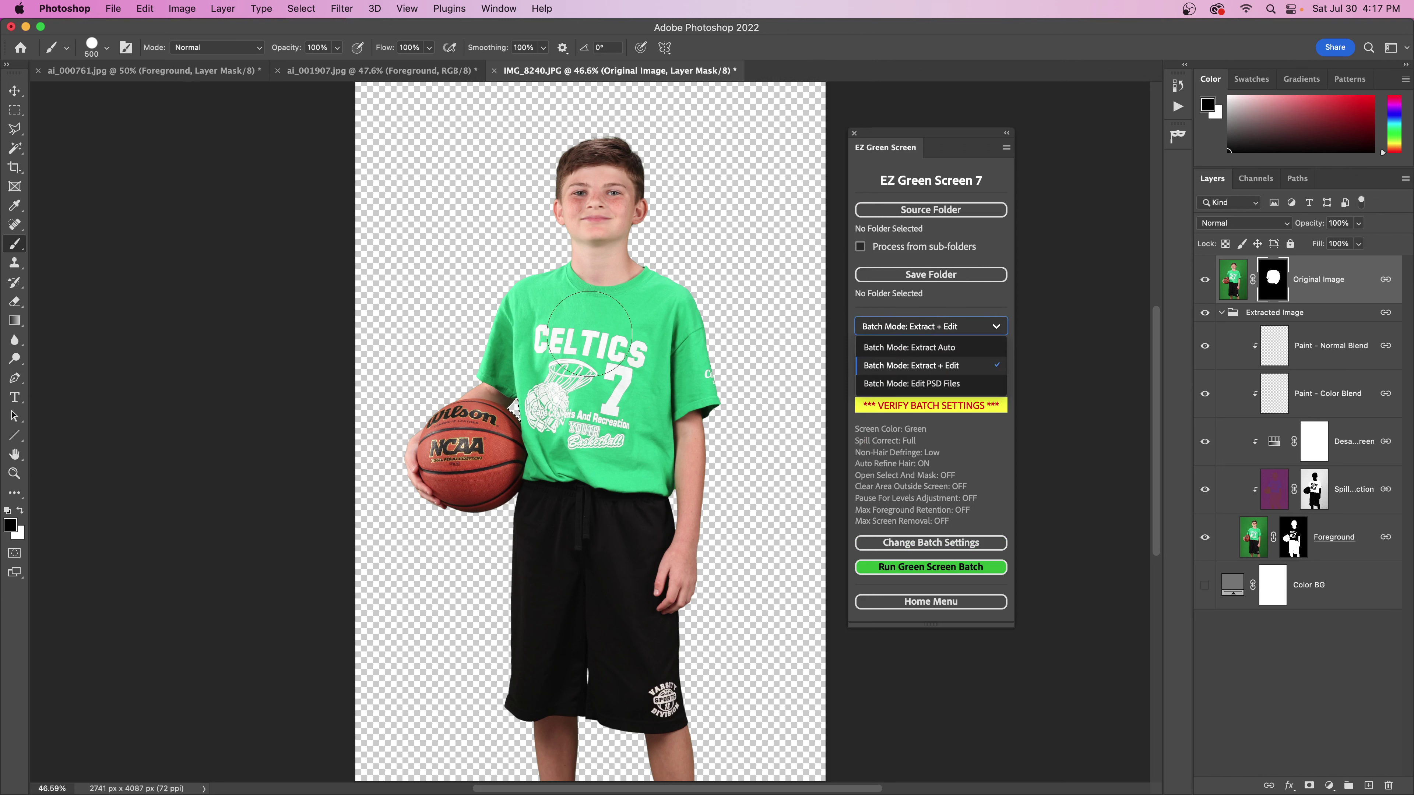
pyautogui.click(902, 348)
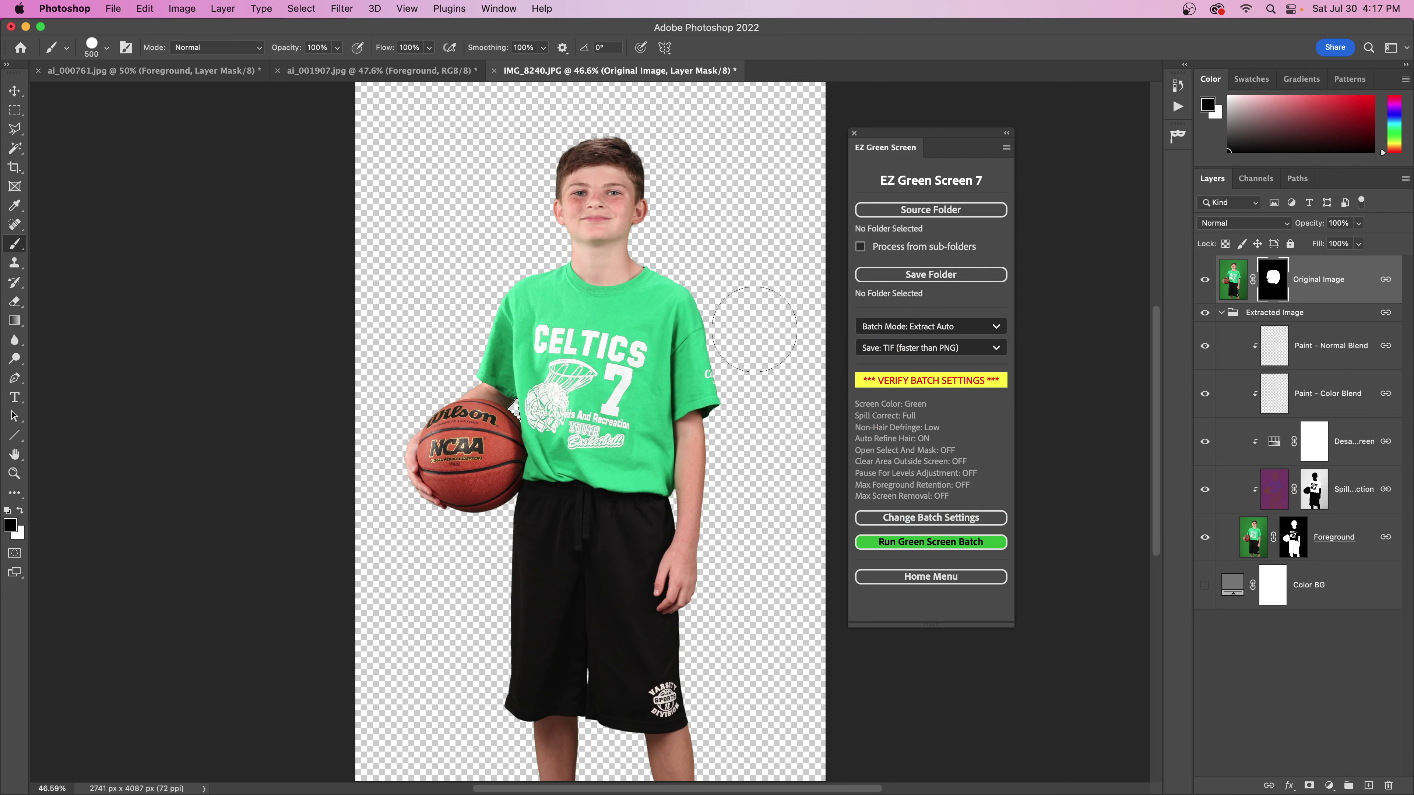
# Review the extraction options behind the batch settings and check them against the batch summary
pyautogui.click(918, 517)
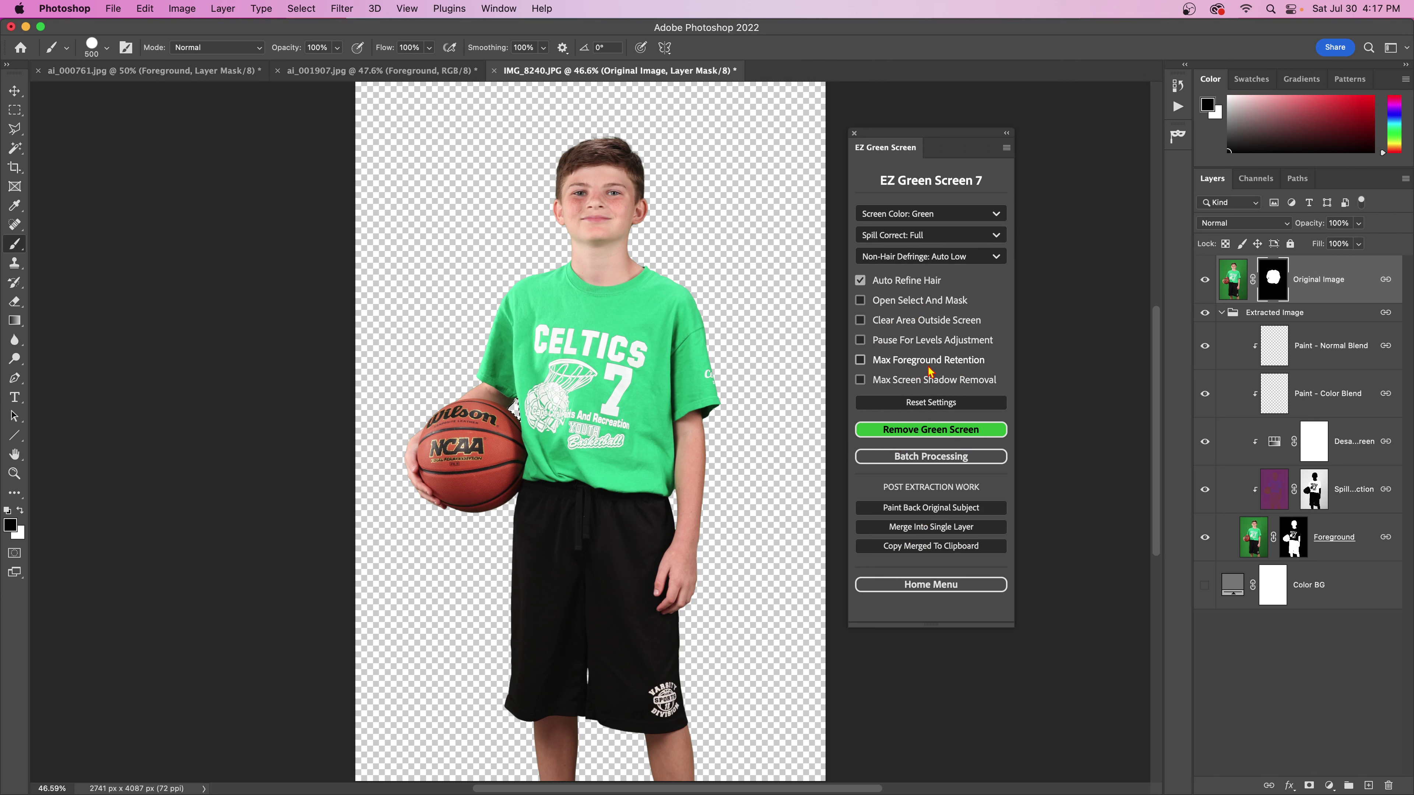
pyautogui.click(926, 457)
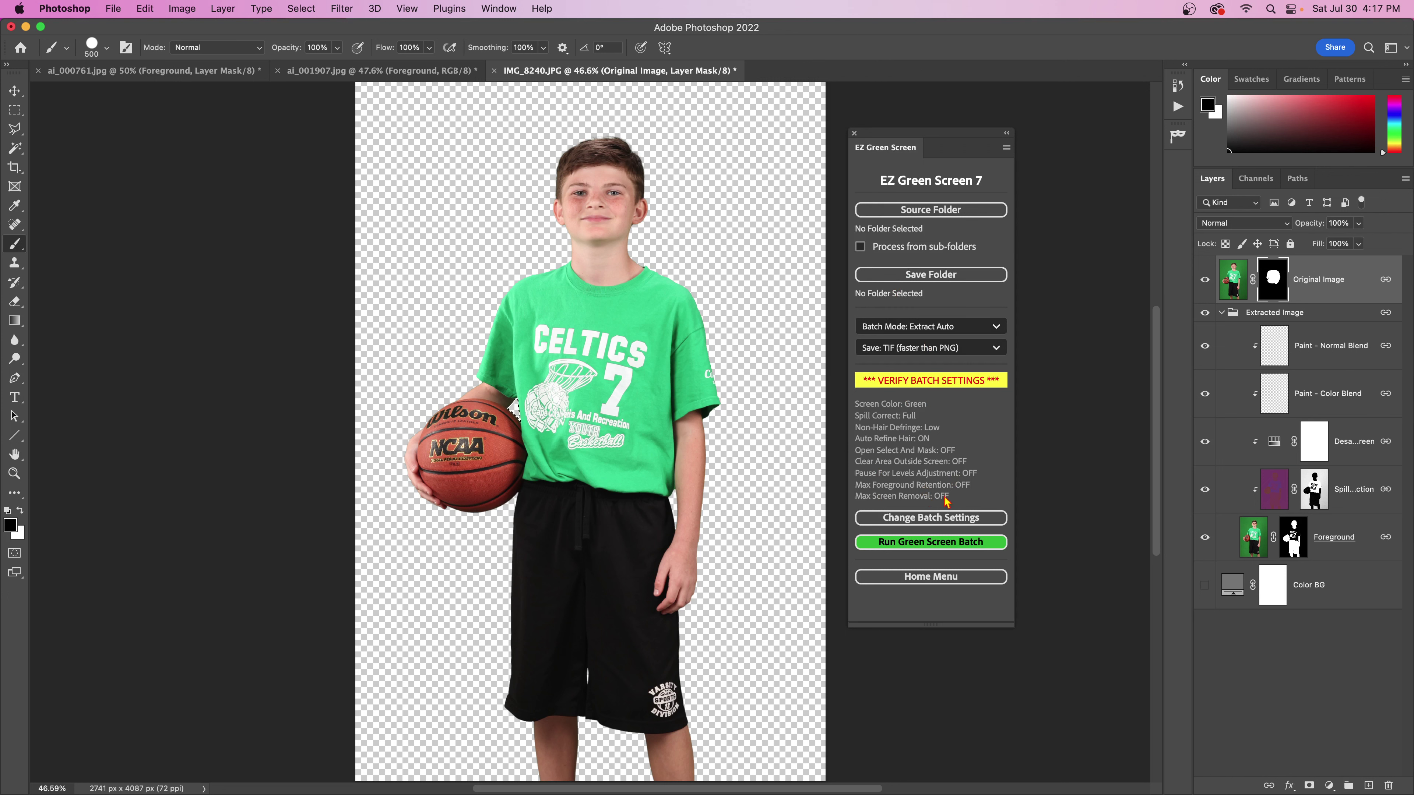
pyautogui.click(940, 519)
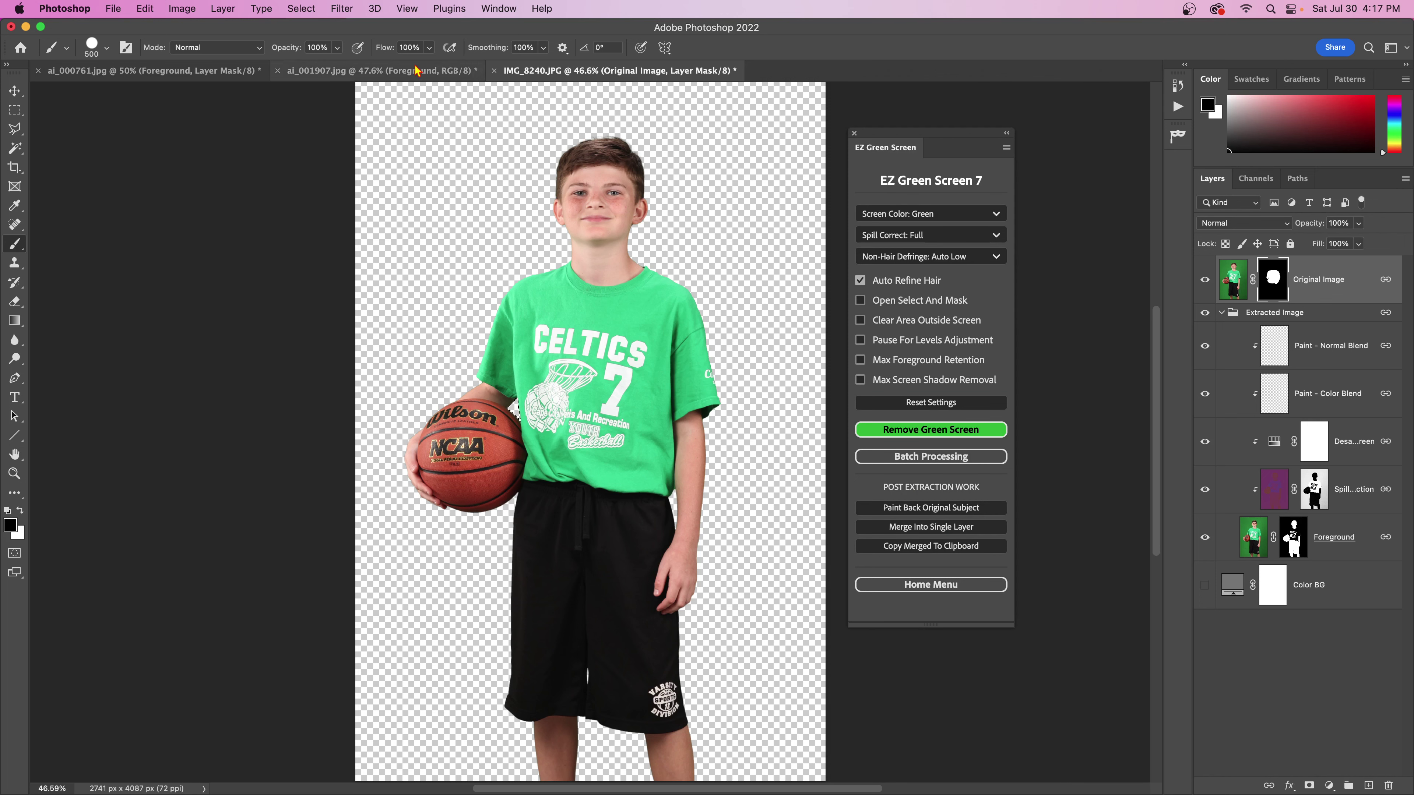
# Compare the extraction results in ai_000761.jpg and ai_001907.jpg, ending on IMG_8240.JPG
pyautogui.click(180, 78)
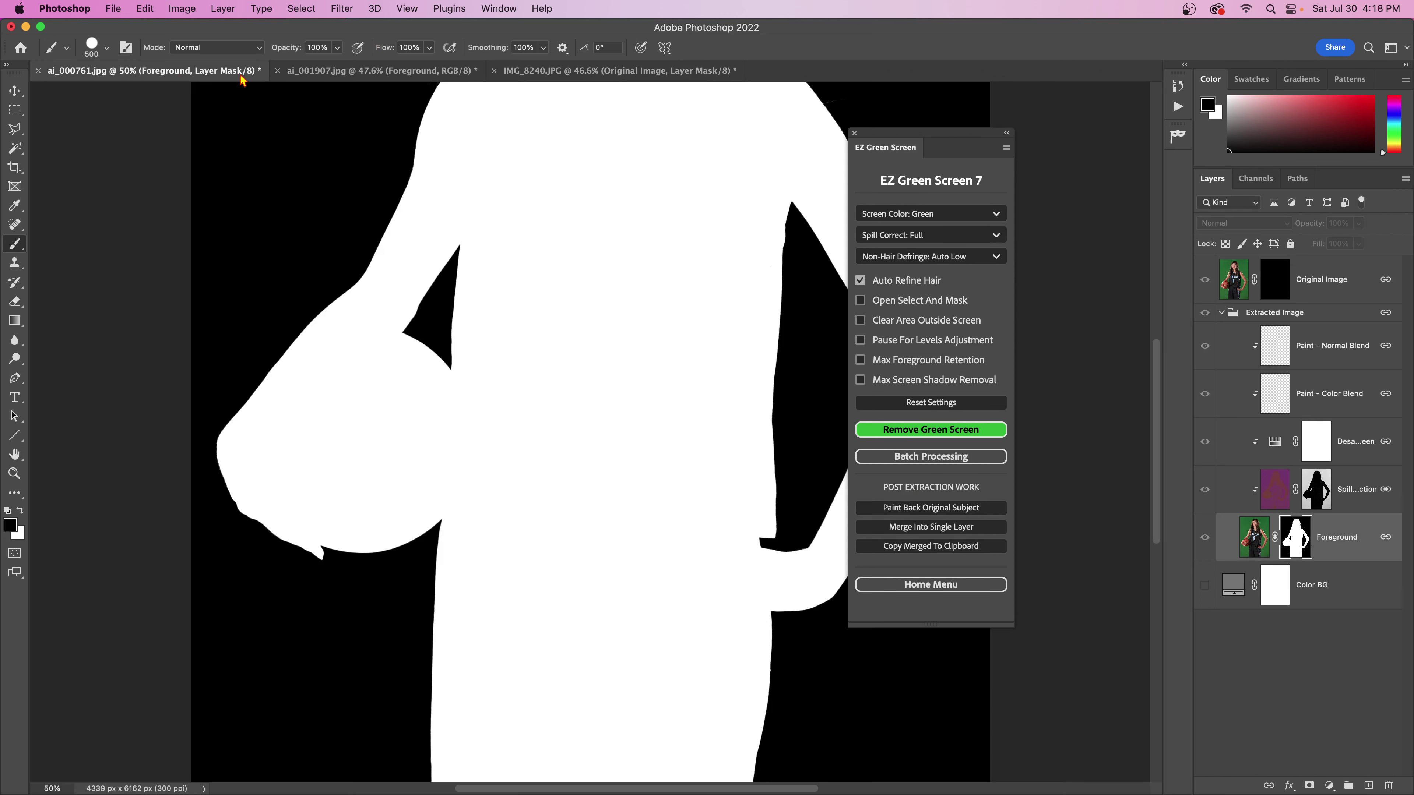
pyautogui.click(333, 78)
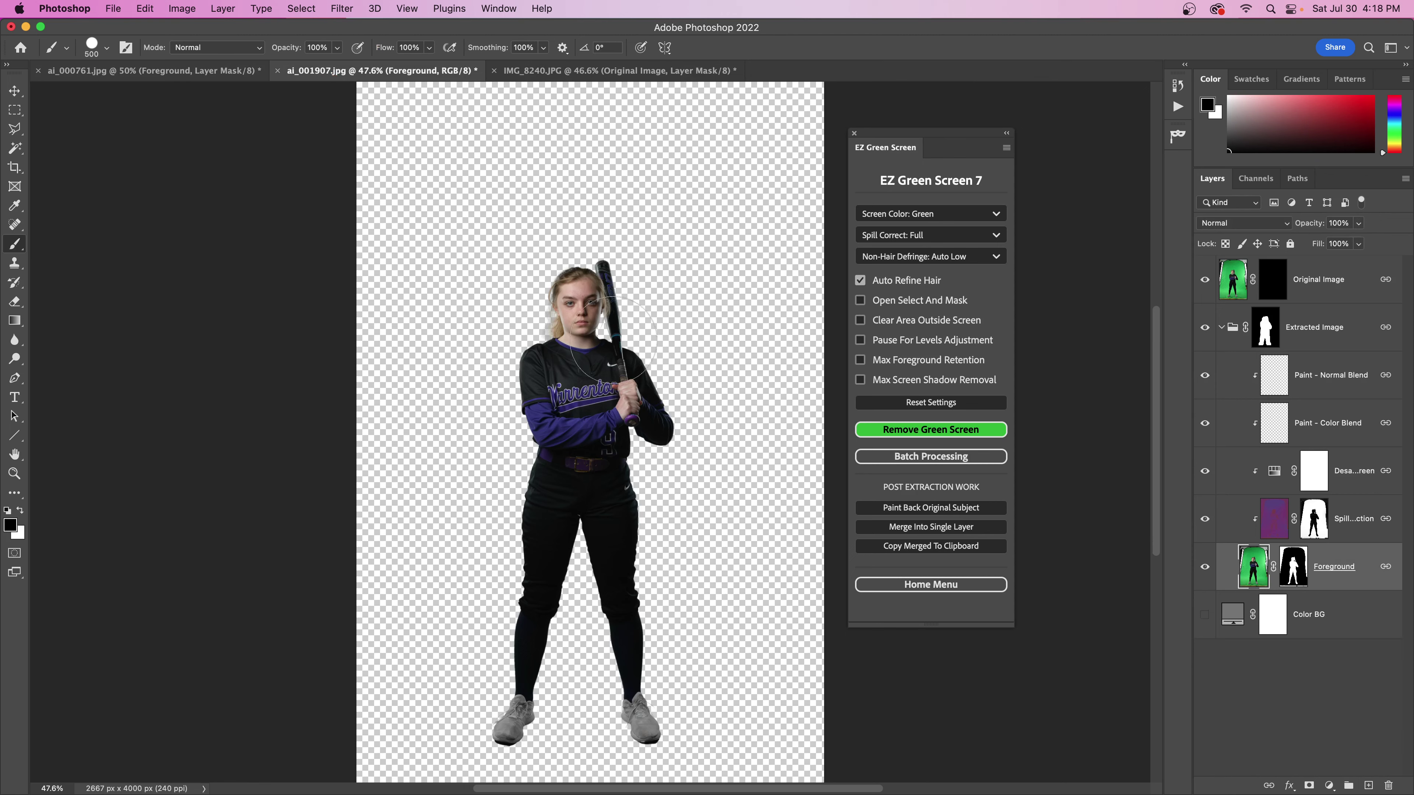
pyautogui.click(202, 71)
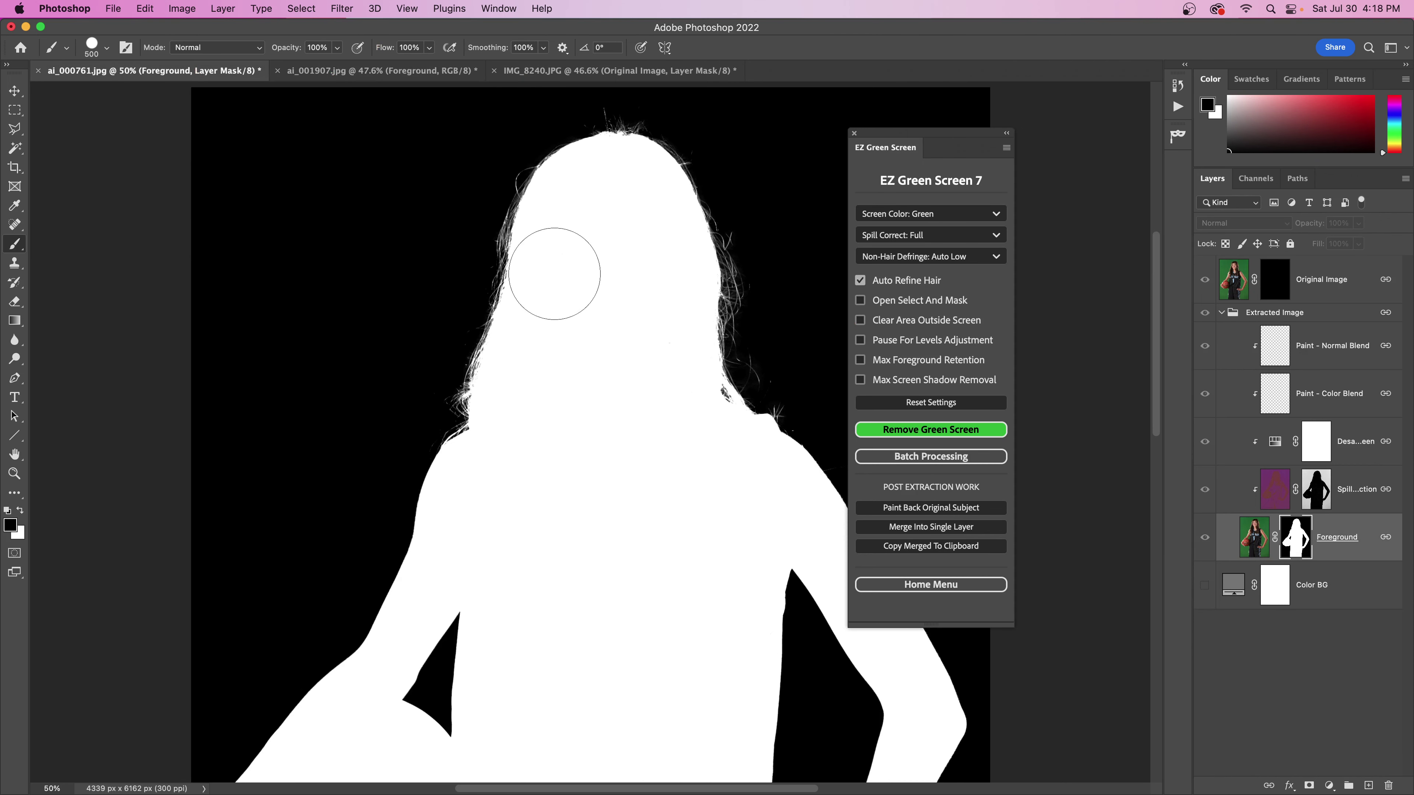
pyautogui.click(612, 70)
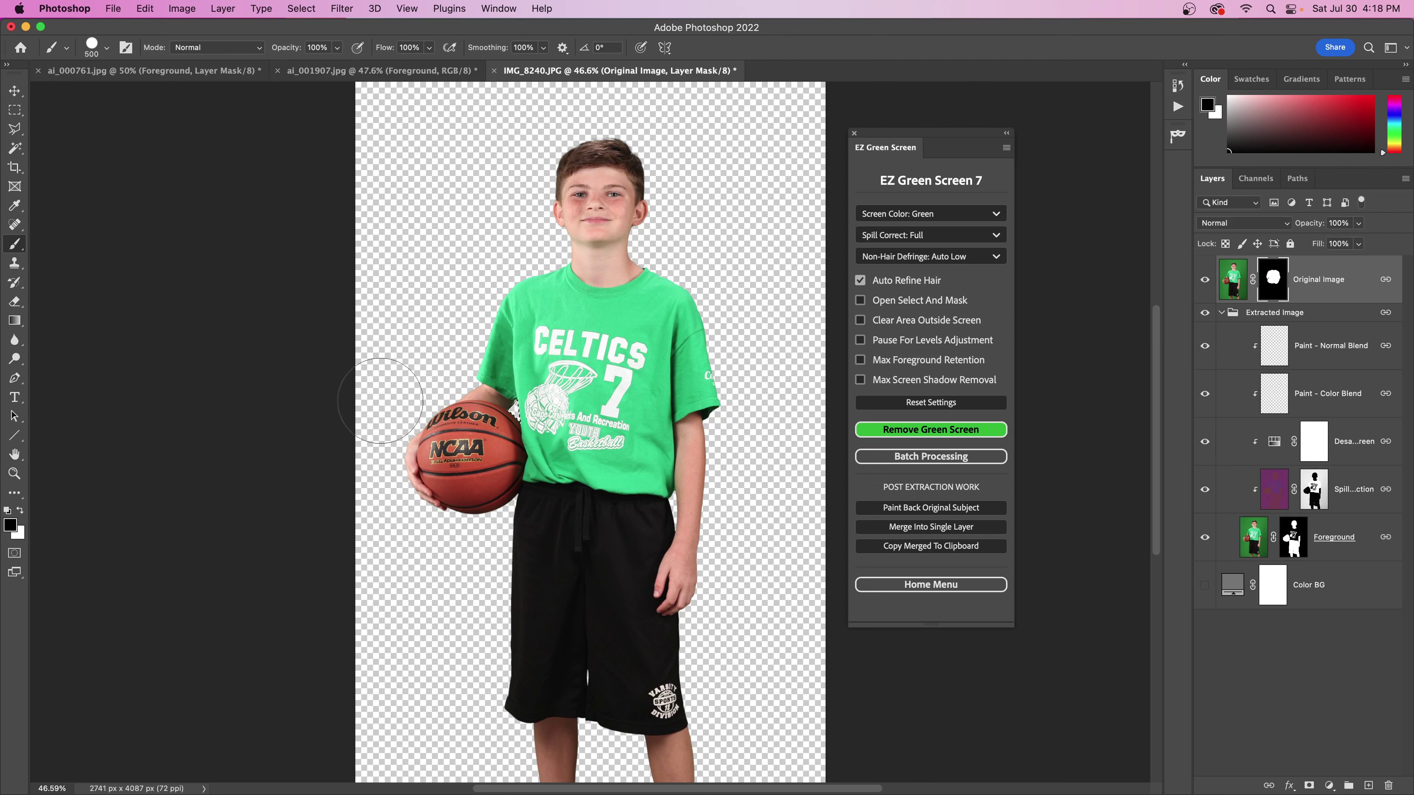